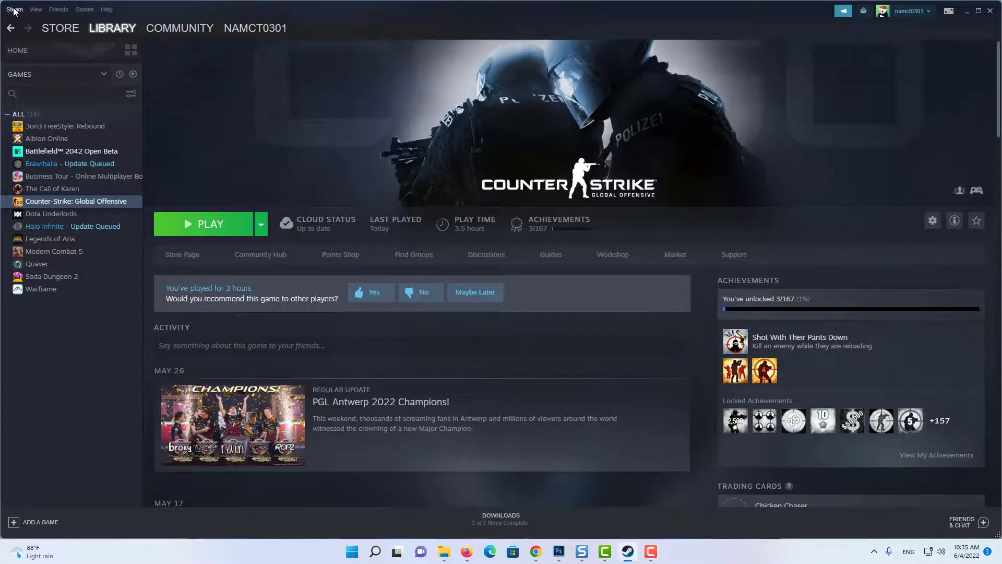
# - In Downloads > Steam Library Folders, add the Elements (F:) drive and choose Make Default
pyautogui.click(13, 11)
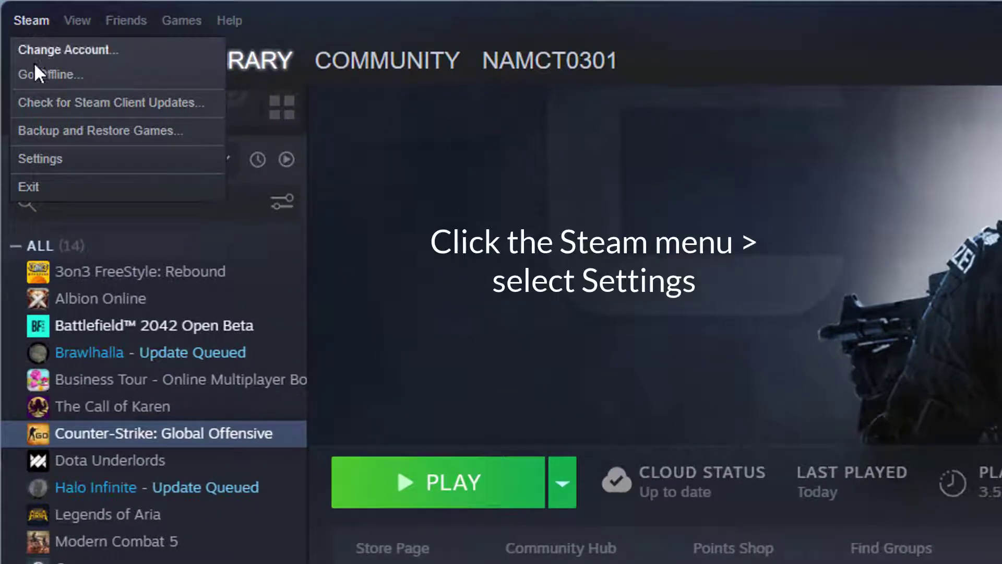
pyautogui.click(54, 162)
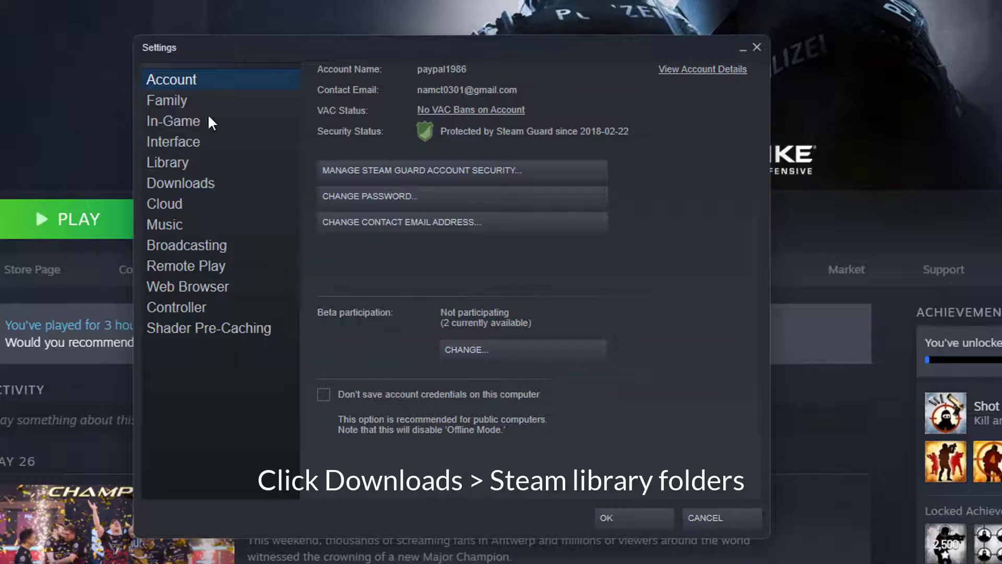
pyautogui.click(207, 181)
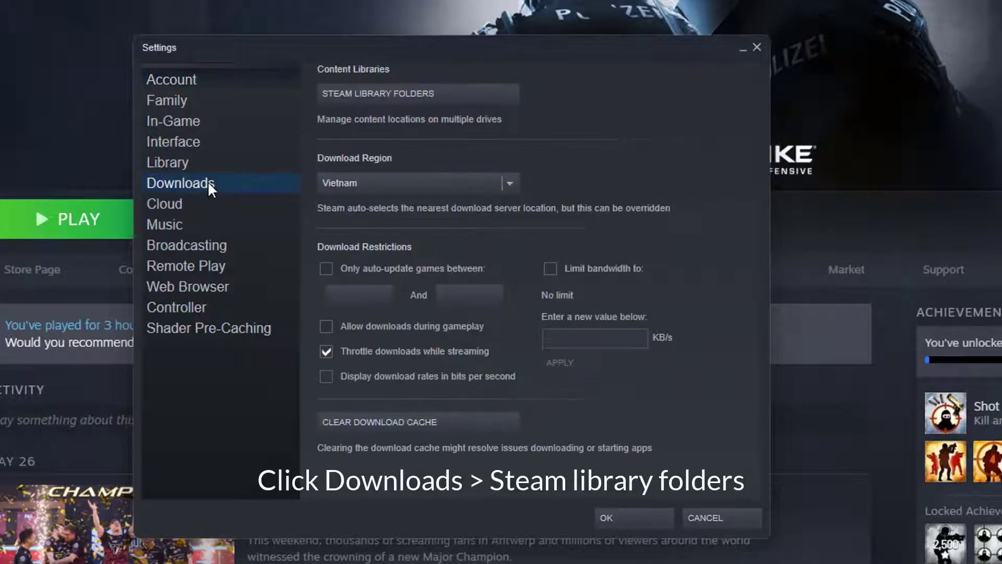
pyautogui.click(410, 92)
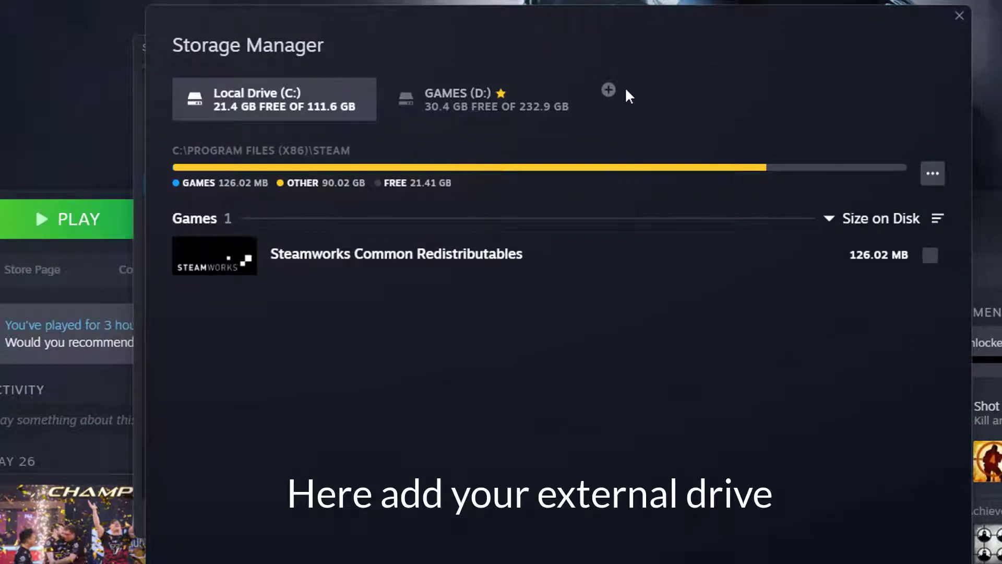
pyautogui.click(610, 94)
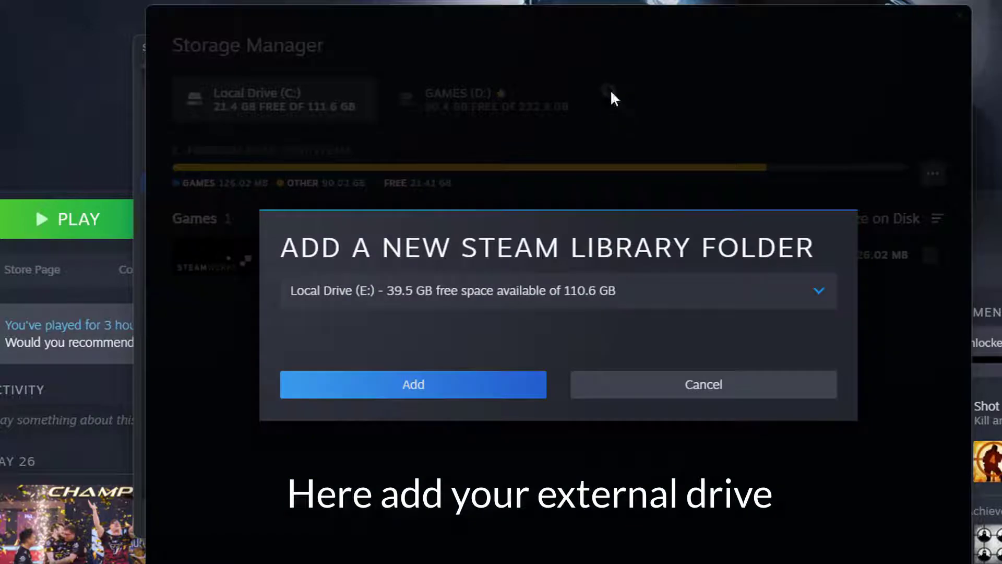
pyautogui.click(506, 294)
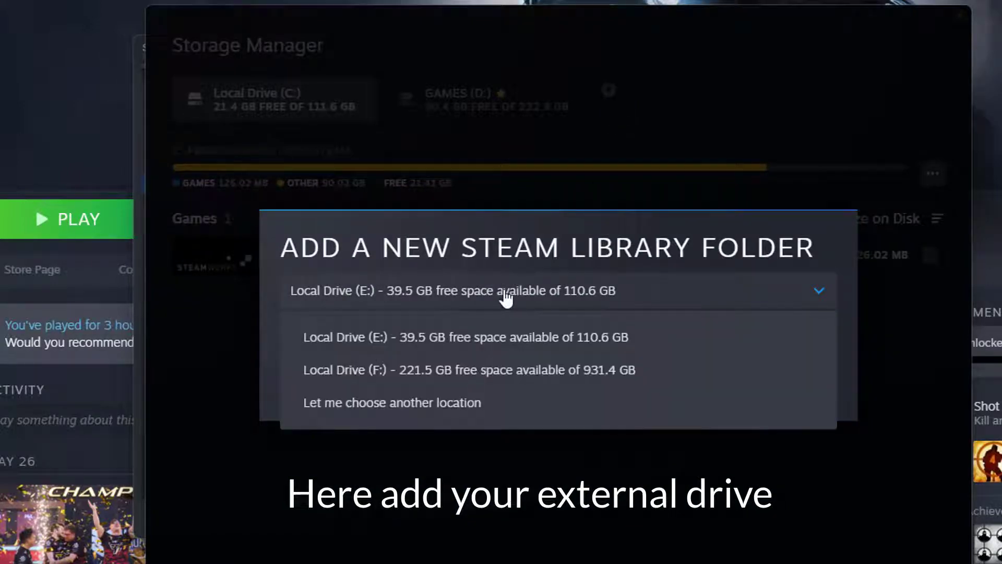
pyautogui.click(422, 379)
pyautogui.click(466, 385)
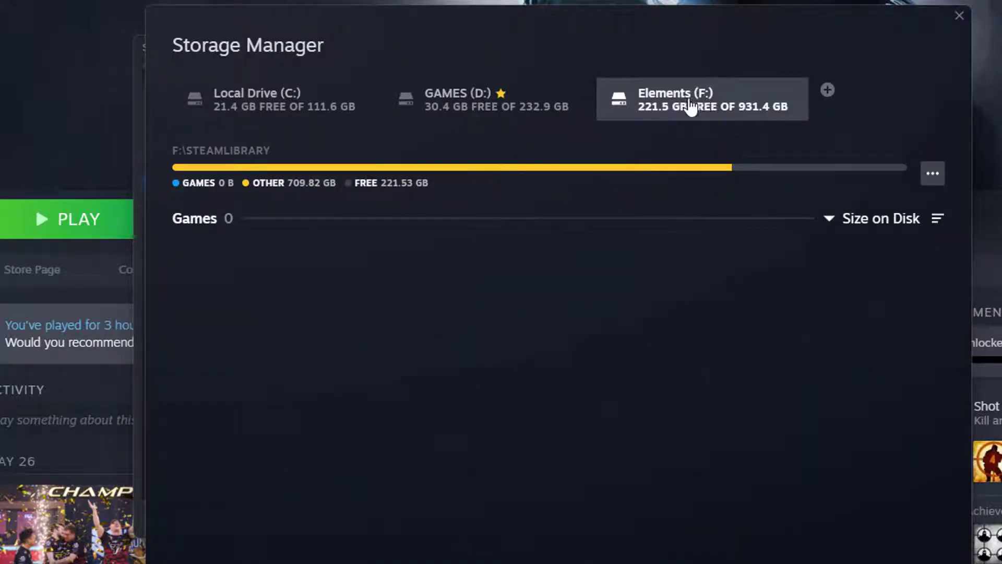
pyautogui.click(933, 173)
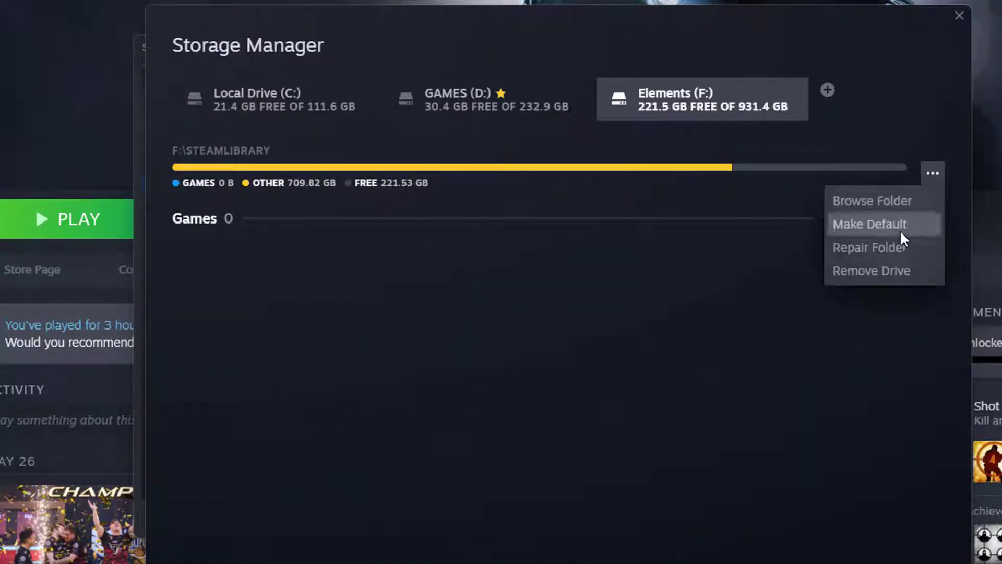
pyautogui.click(883, 226)
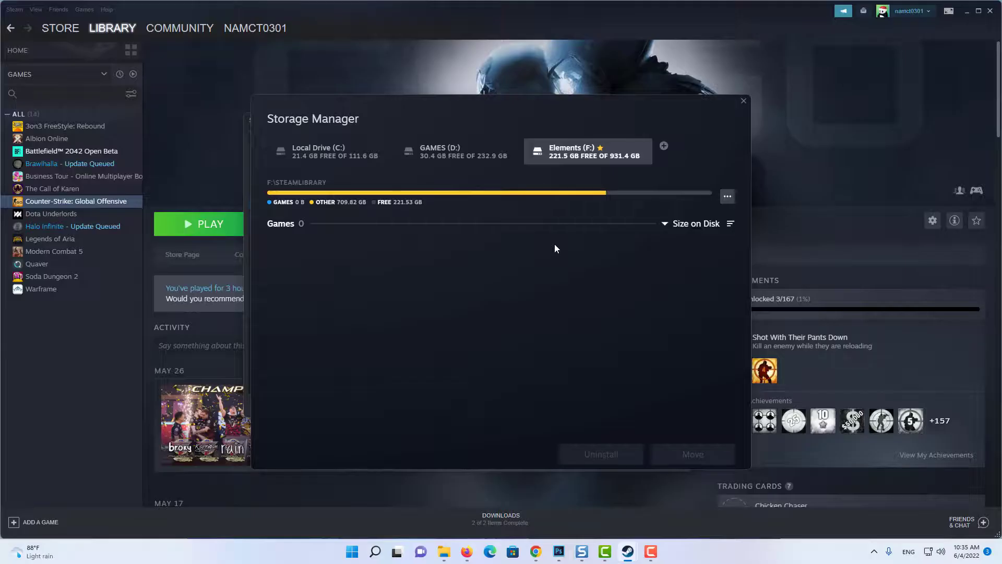
# - Close Steam settings and browse F:\SteamLibrary\steamapps in File Explorer, confirming it is empty
pyautogui.click(744, 100)
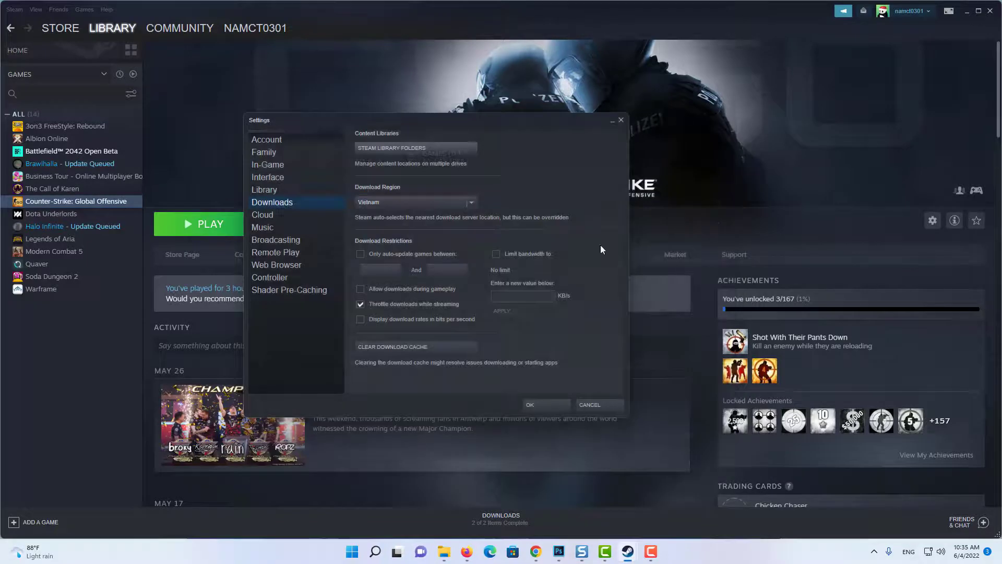
pyautogui.click(531, 405)
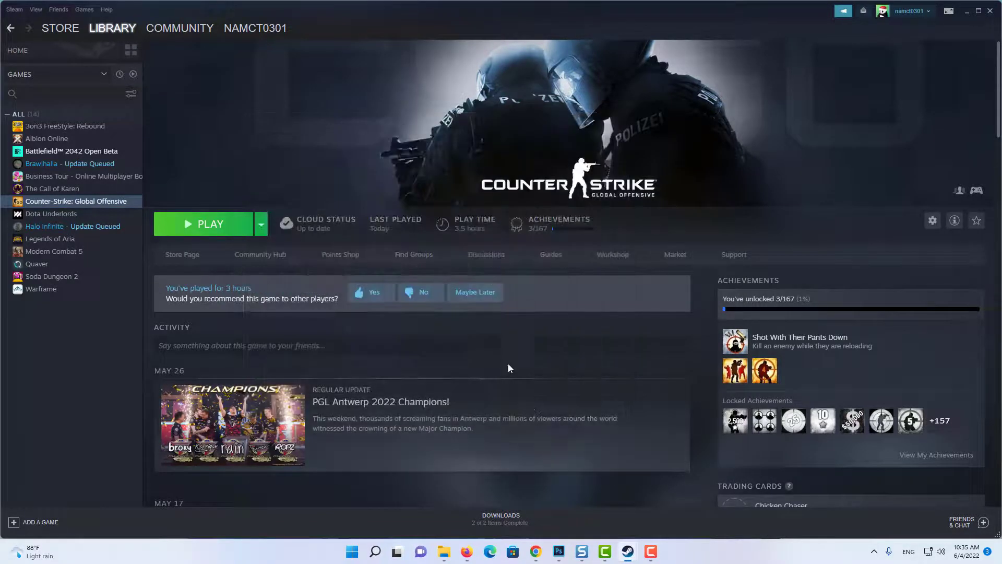
pyautogui.click(443, 551)
pyautogui.doubleClick(438, 270)
pyautogui.scroll(-3, 454, 284)
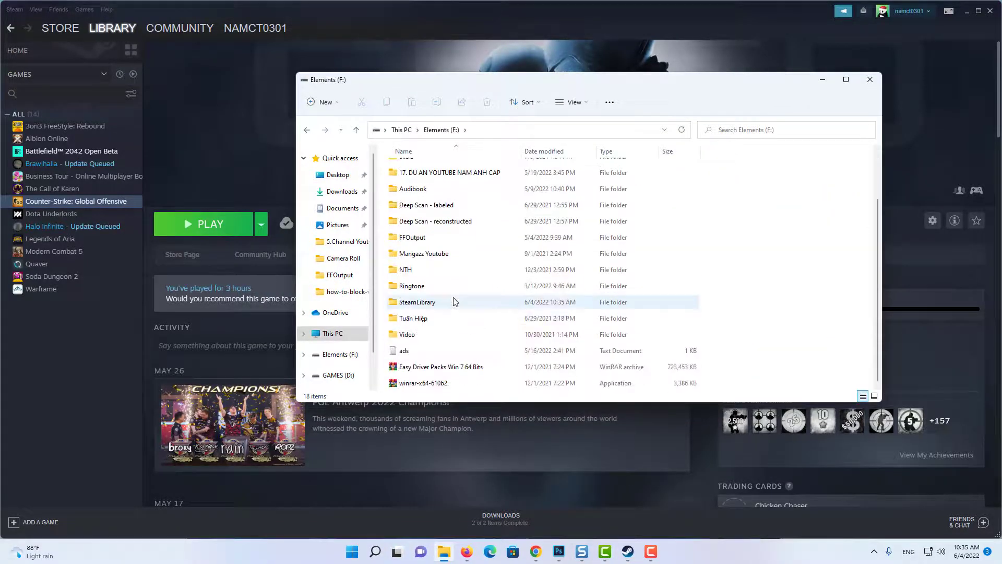
pyautogui.scroll(3, 454, 290)
pyautogui.scroll(-3, 454, 294)
pyautogui.doubleClick(416, 302)
pyautogui.click(601, 202)
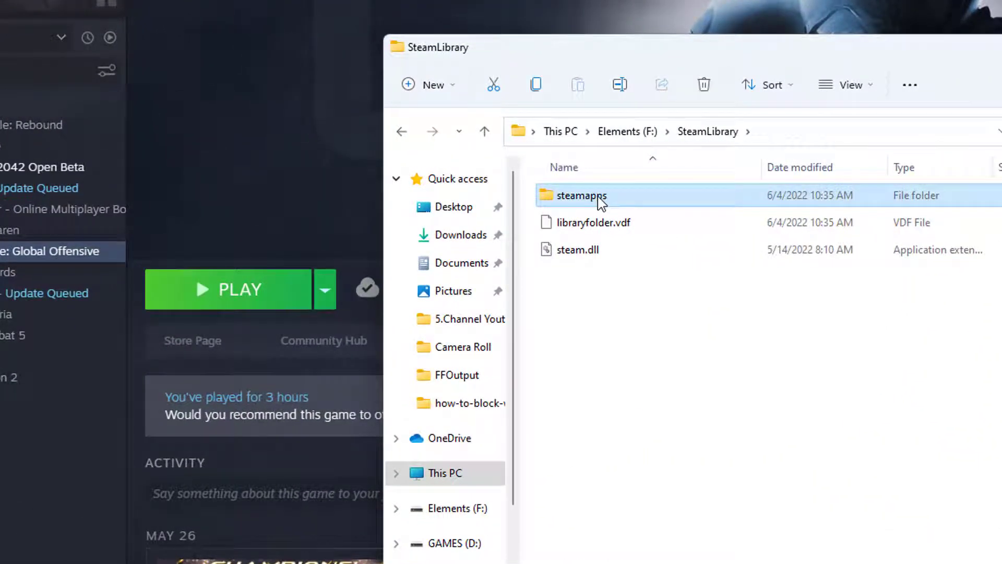
pyautogui.doubleClick(601, 202)
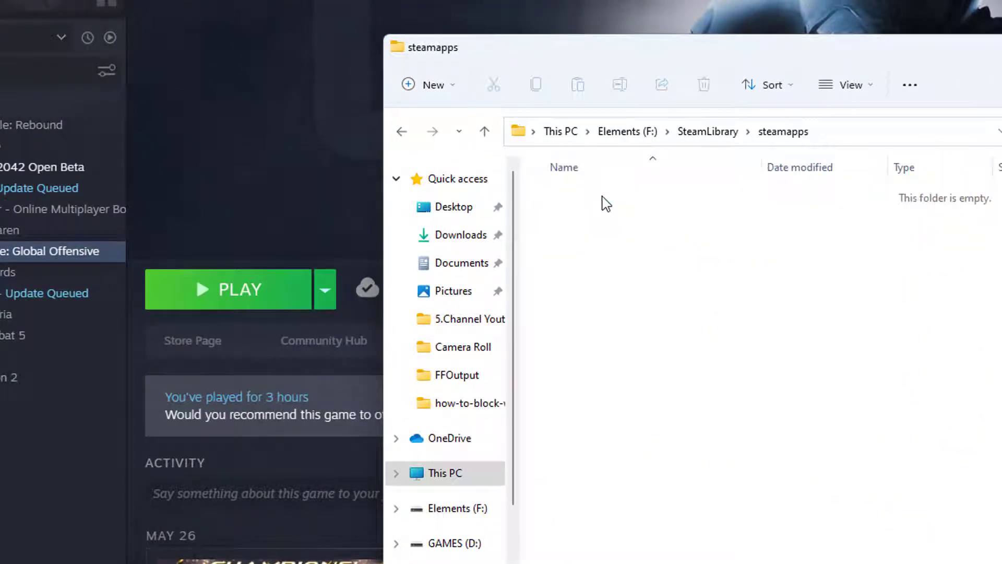
pyautogui.click(719, 131)
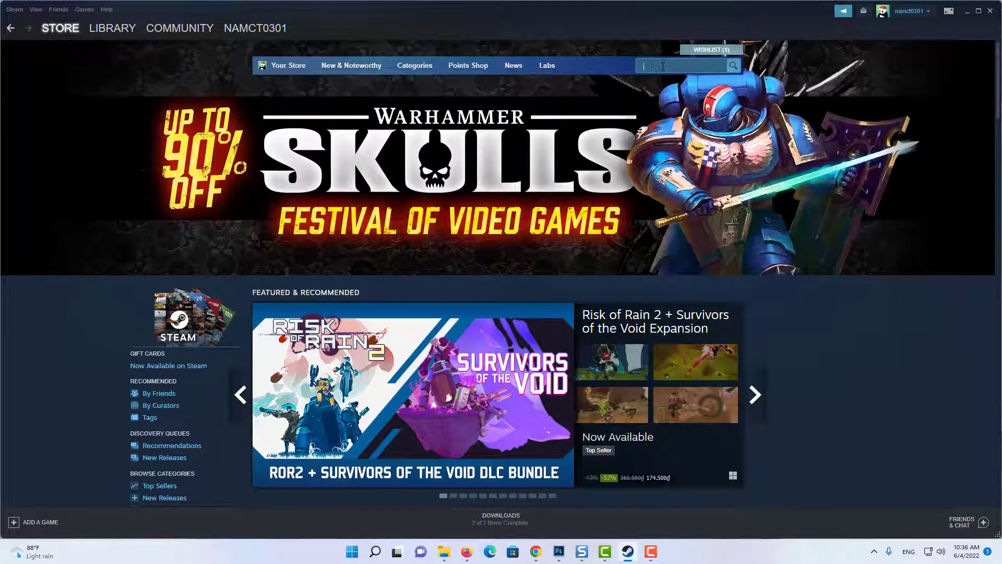
# - Search the store for 'dota' and install Dota 2 under F:\SteamLibrary
pyautogui.click(663, 67)
pyautogui.write('dota')
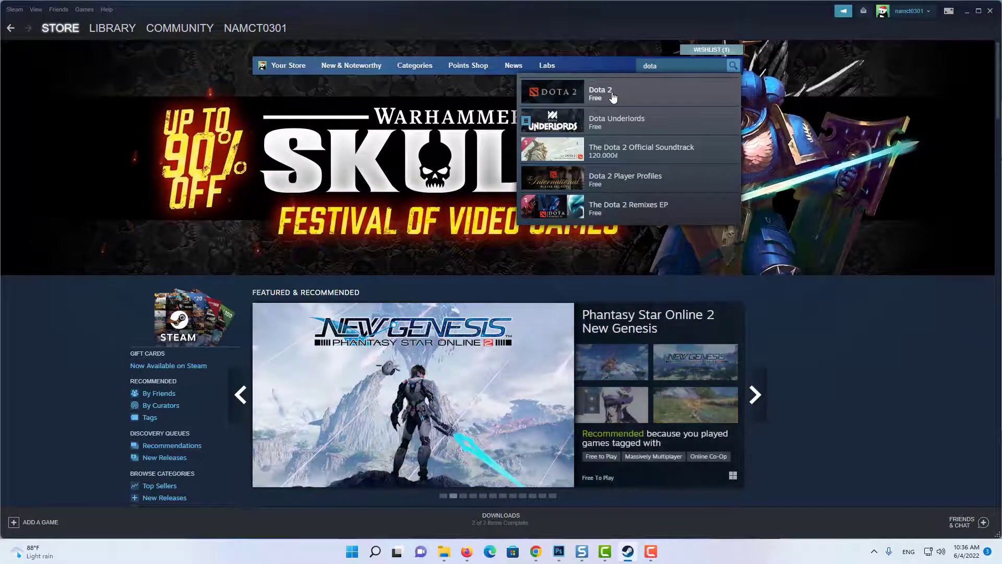
pyautogui.click(612, 96)
pyautogui.scroll(-1, 493, 358)
pyautogui.scroll(-2, 492, 359)
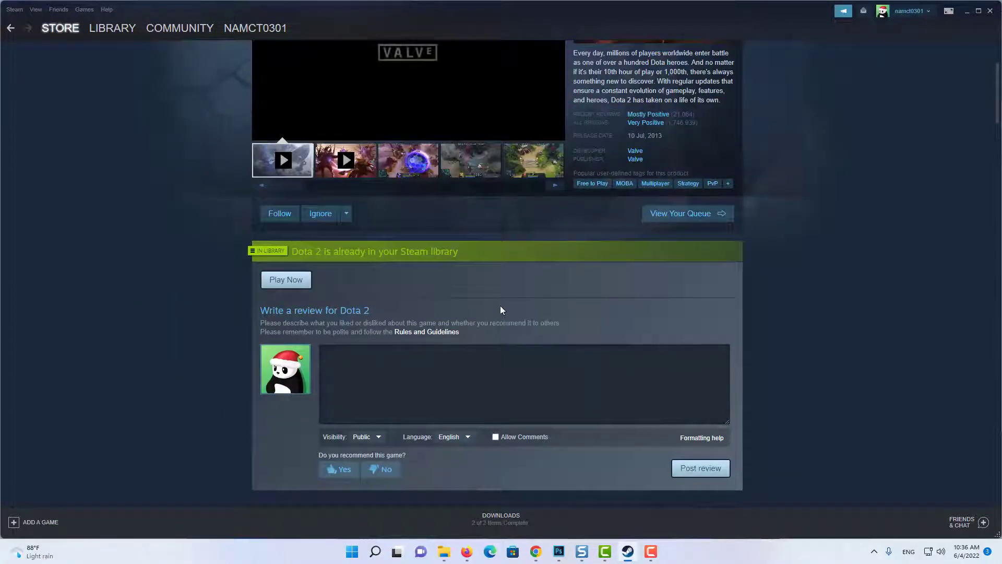
pyautogui.scroll(1, 498, 332)
pyautogui.scroll(3, 500, 305)
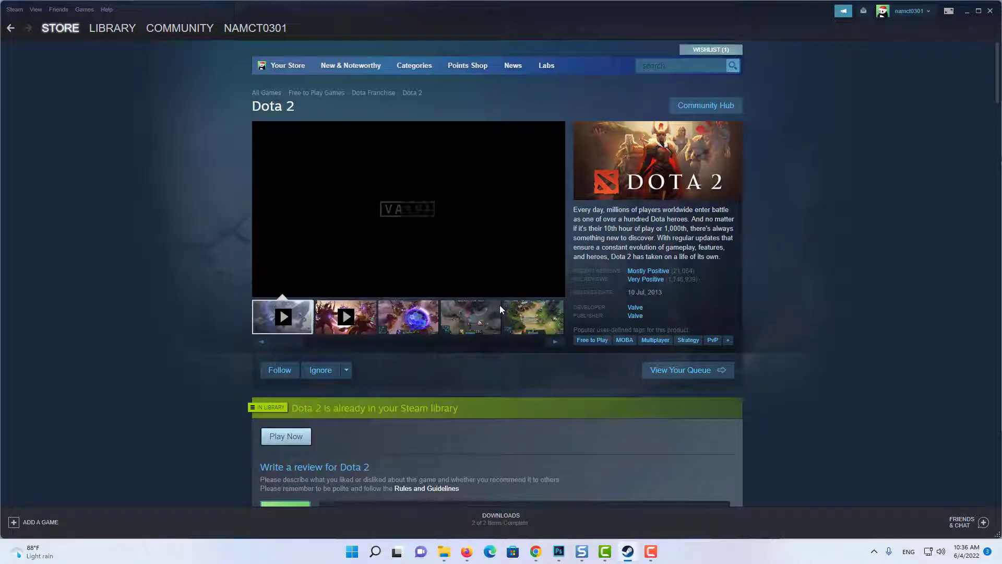
pyautogui.click(280, 439)
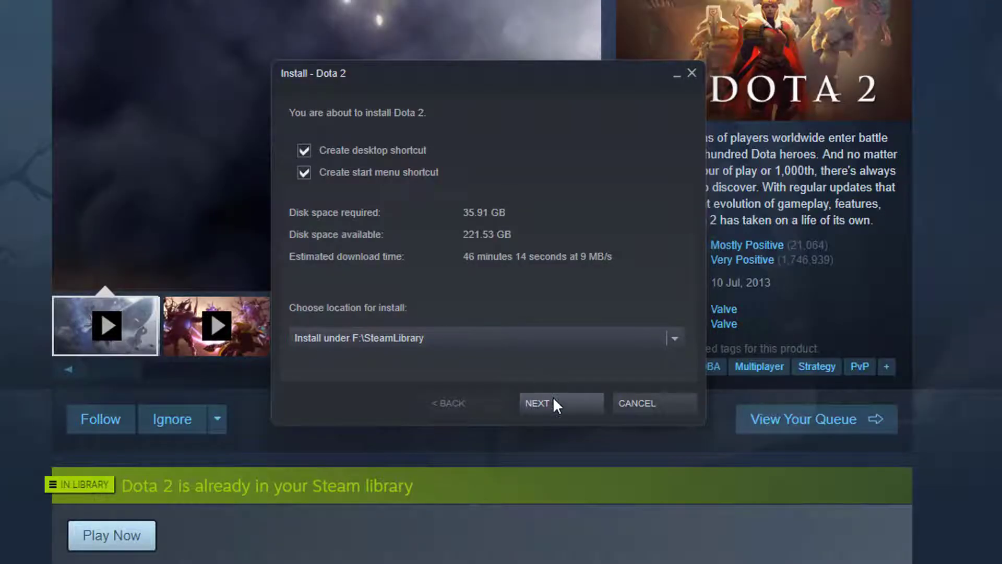
pyautogui.click(552, 397)
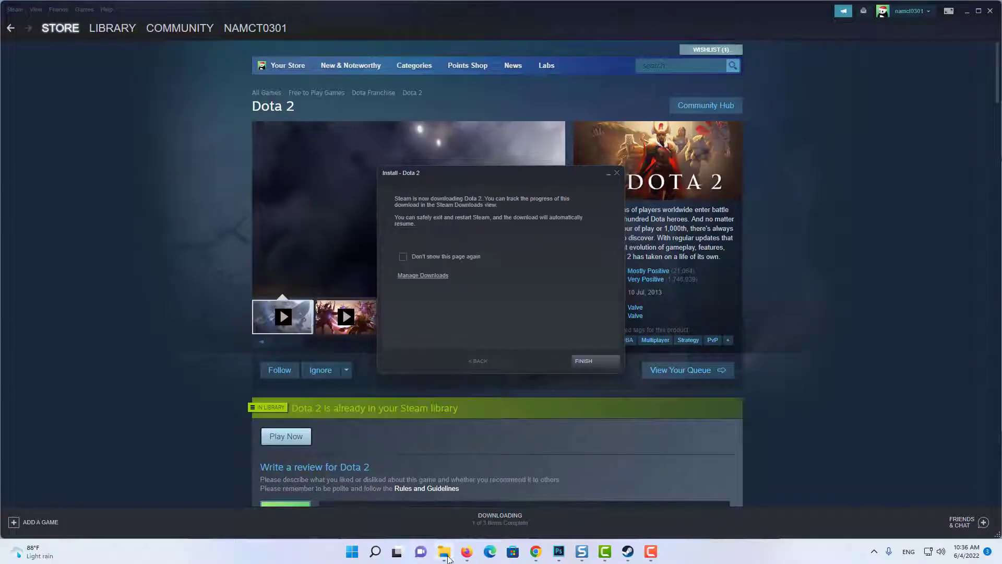
# - Dismiss the install confirmation and browse F:\SteamLibrary\steamapps down to common\dota 2 beta
pyautogui.click(443, 555)
pyautogui.click(478, 307)
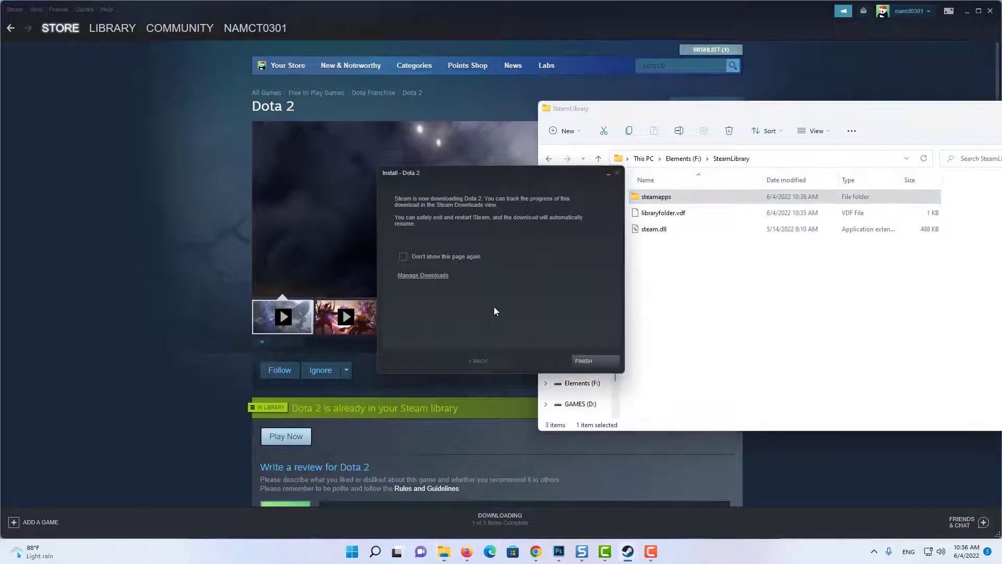
pyautogui.click(595, 360)
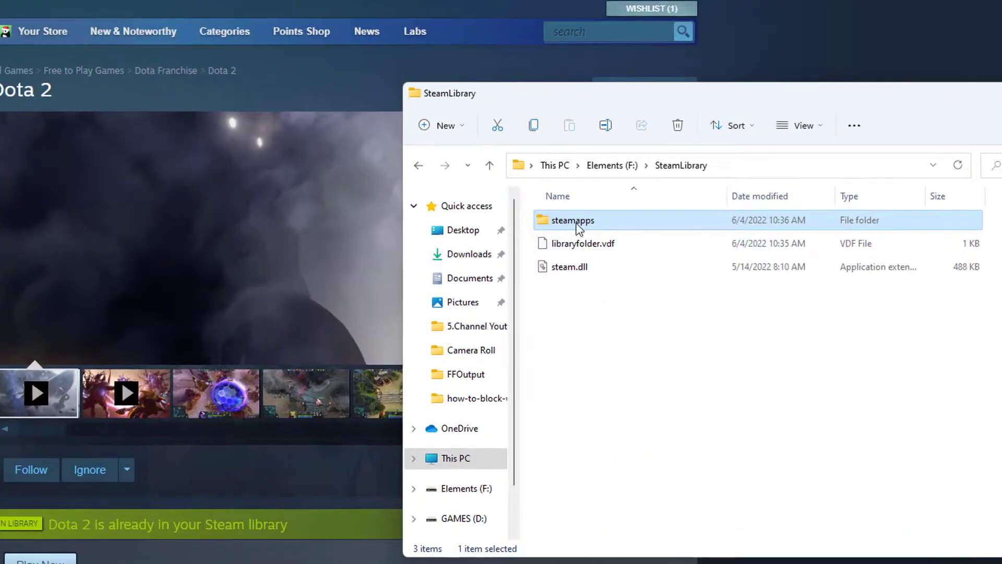
pyautogui.doubleClick(580, 229)
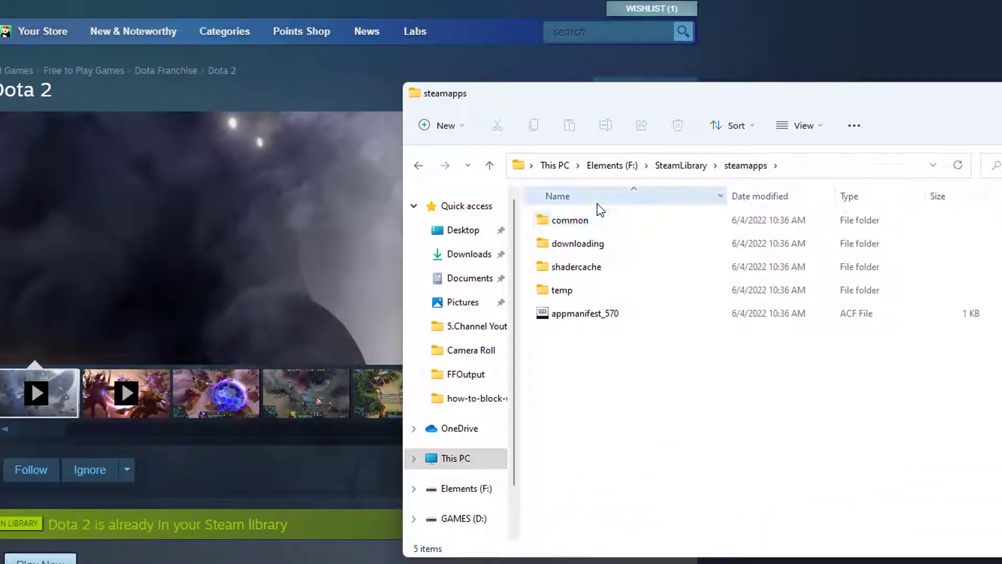
pyautogui.moveTo(595, 94); pyautogui.dragTo(282, 99)
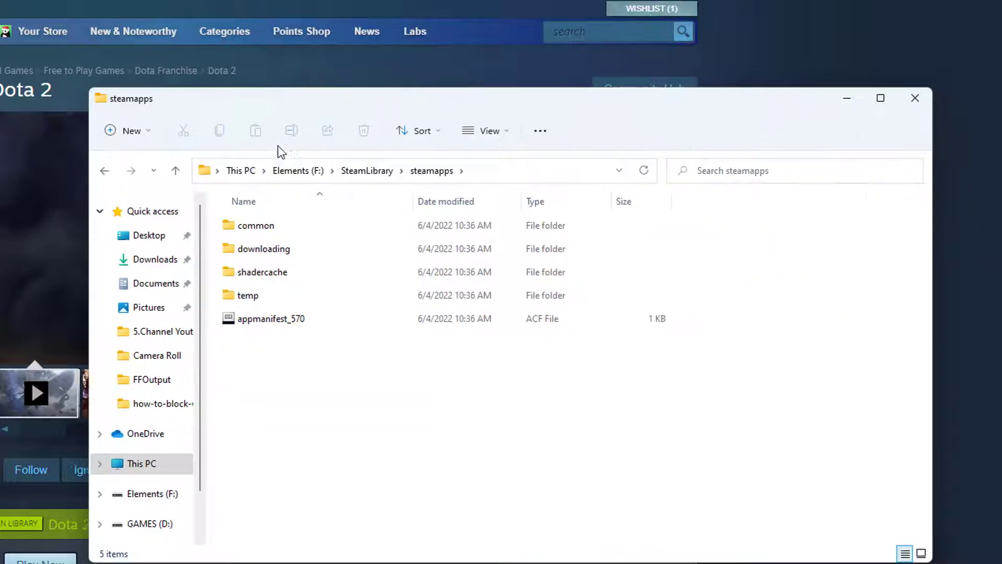
pyautogui.doubleClick(280, 225)
pyautogui.doubleClick(282, 228)
pyautogui.click(489, 171)
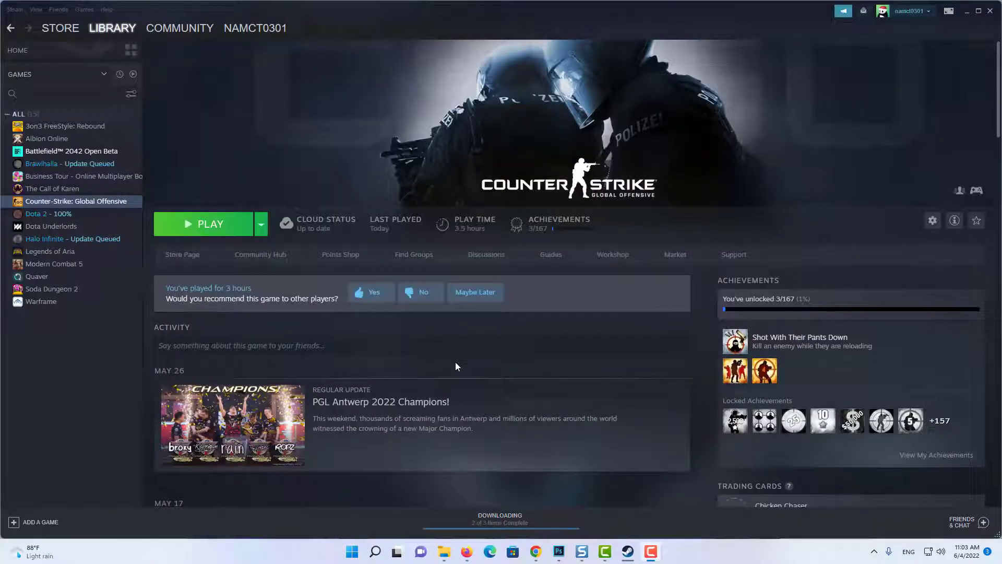
# - Copy the Counter-Strike Global Offensive folder from D:\SteamLibrary\steamapps\common
pyautogui.click(966, 12)
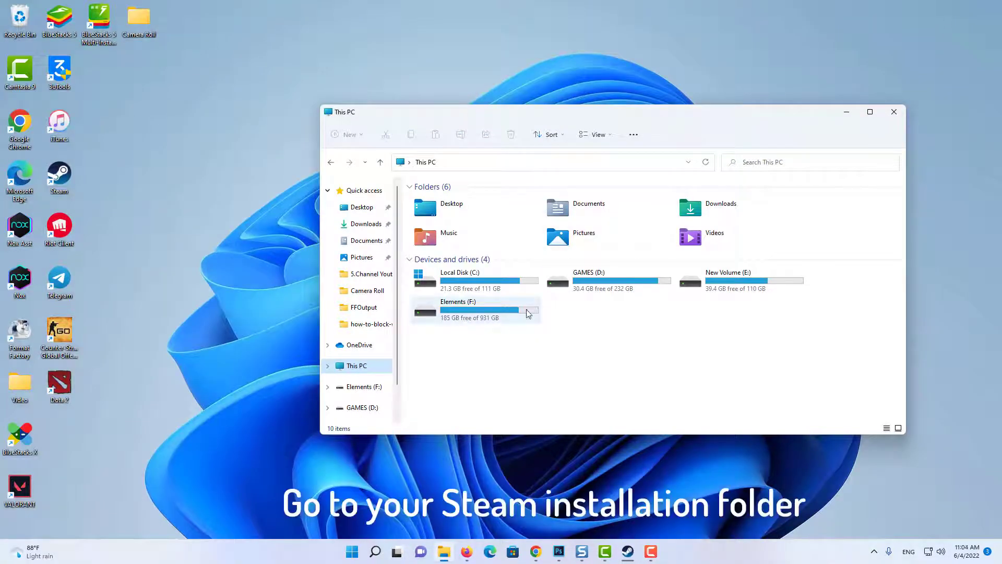
pyautogui.doubleClick(595, 280)
pyautogui.scroll(-3, 494, 313)
pyautogui.scroll(-3, 486, 337)
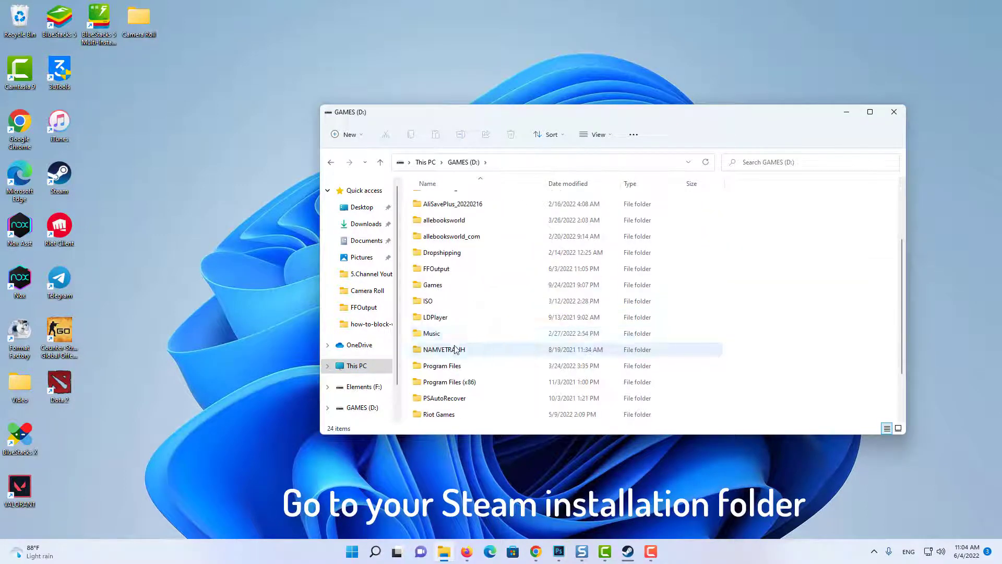
pyautogui.doubleClick(451, 385)
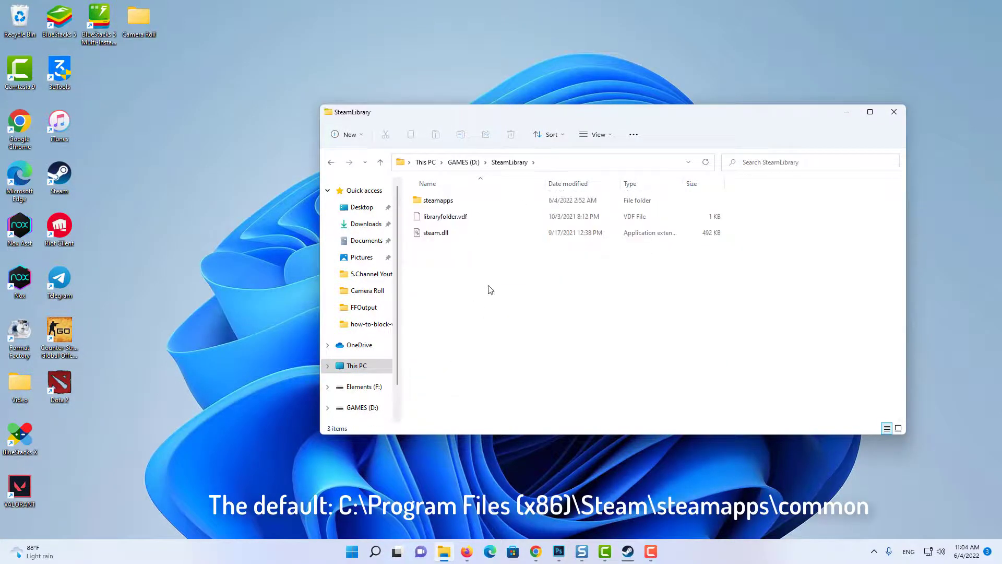
pyautogui.doubleClick(439, 201)
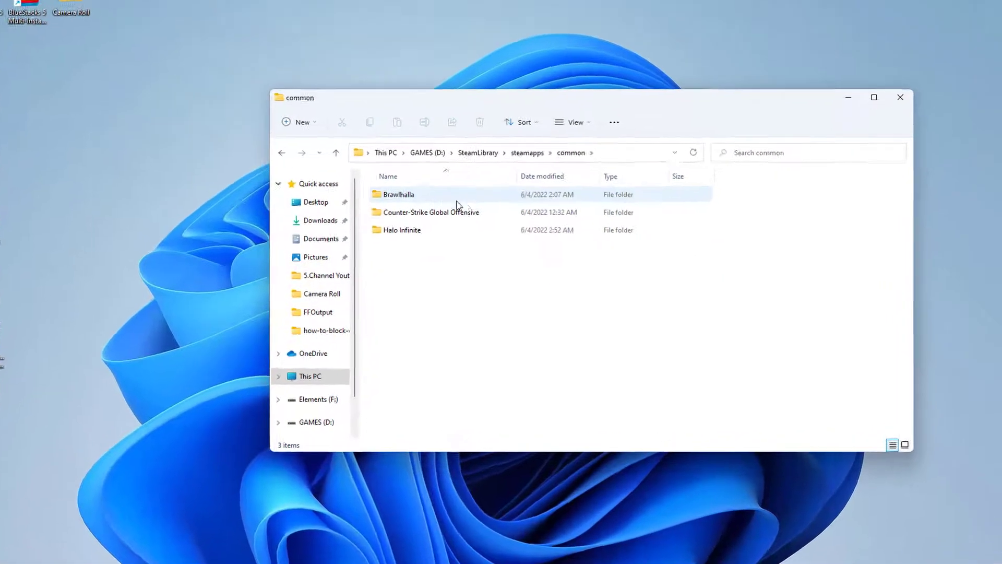
pyautogui.click(456, 205)
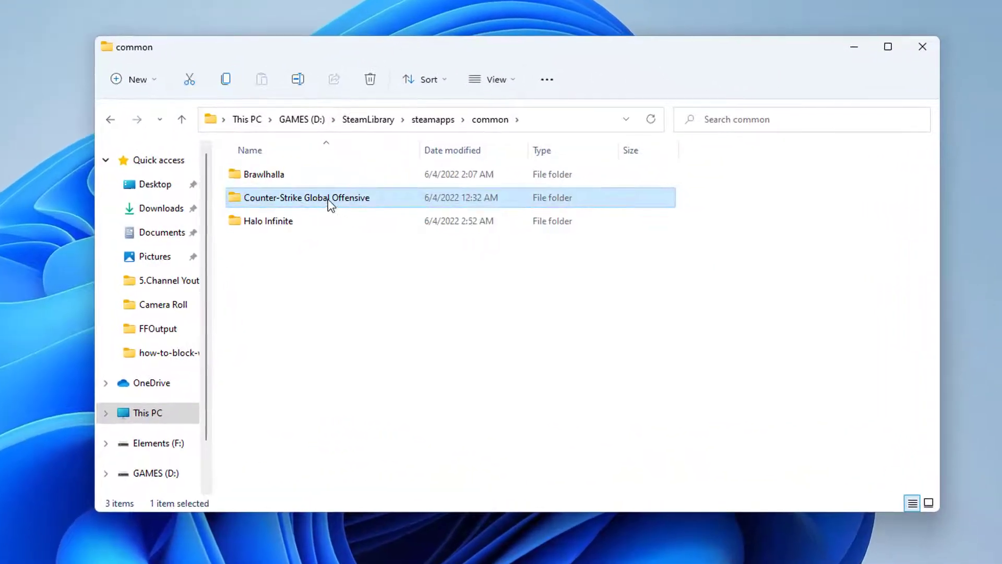
pyautogui.rightClick(331, 203)
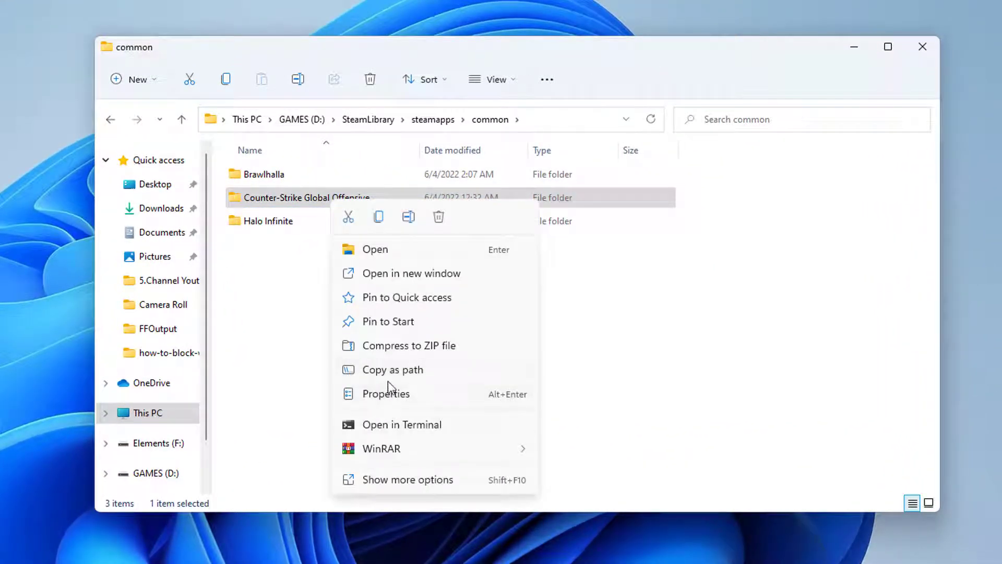
pyautogui.click(408, 480)
pyautogui.click(436, 385)
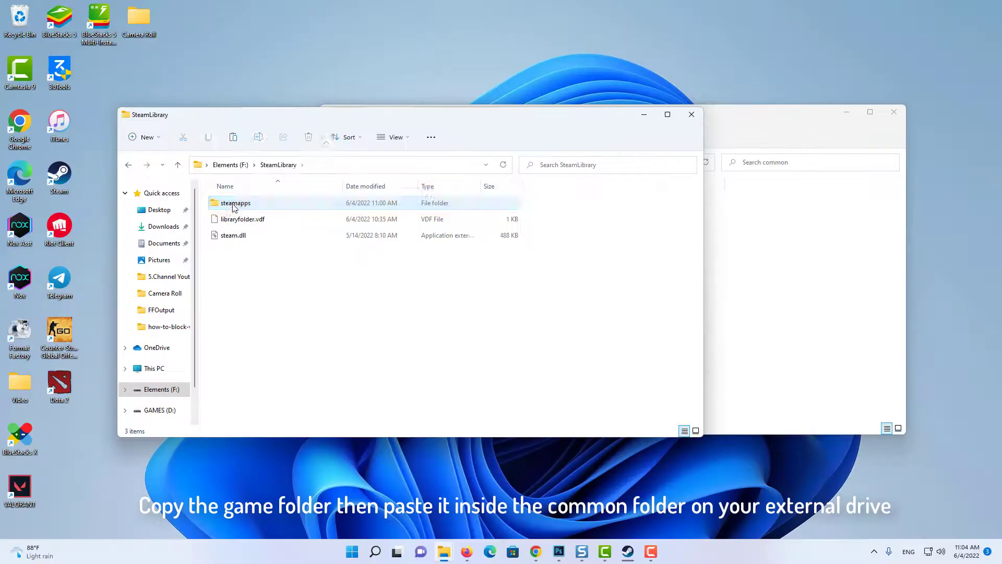
# - Paste the copied game folder into the common folder on Elements (F:)
pyautogui.doubleClick(233, 204)
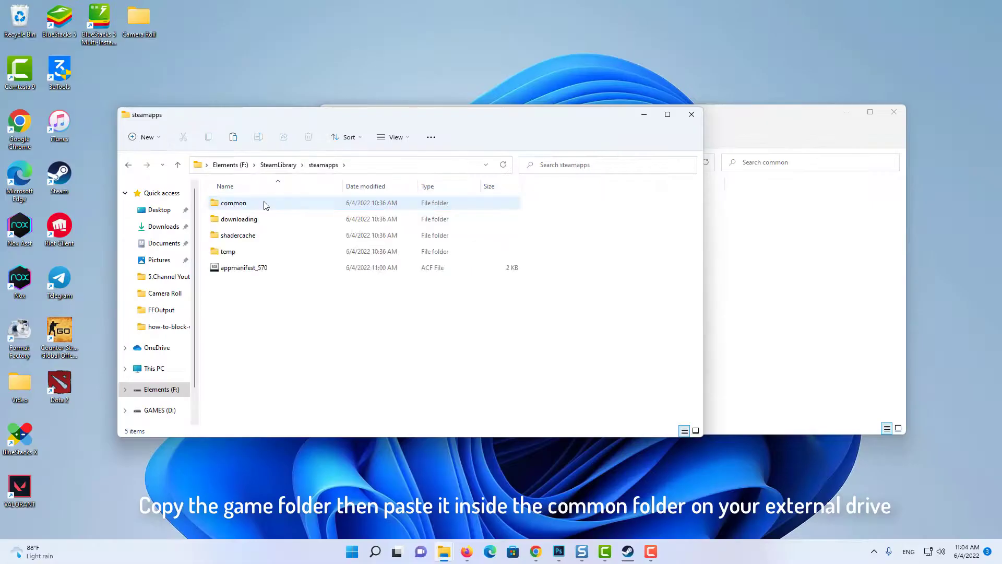
pyautogui.doubleClick(234, 205)
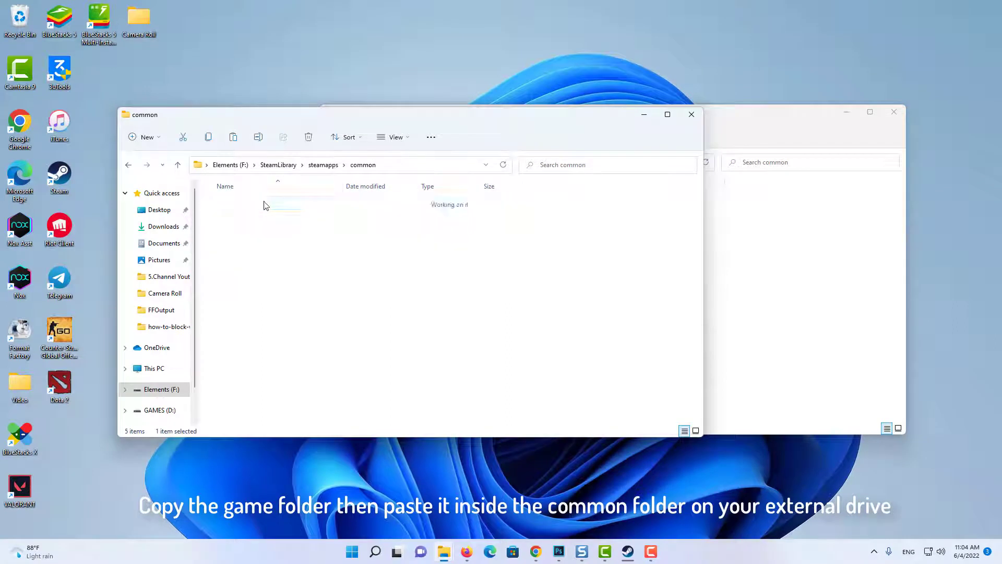
pyautogui.rightClick(279, 233)
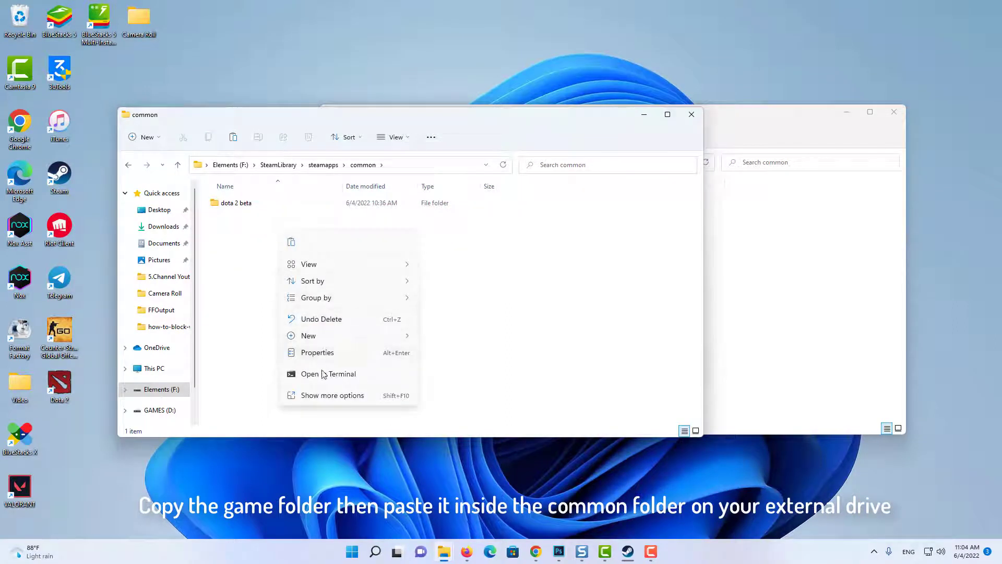
pyautogui.click(318, 398)
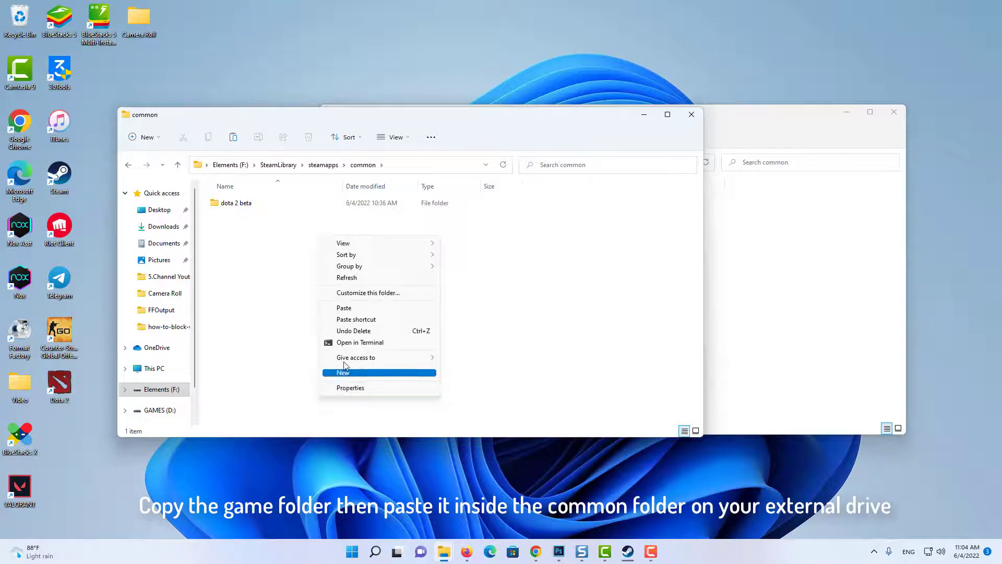
pyautogui.click(346, 305)
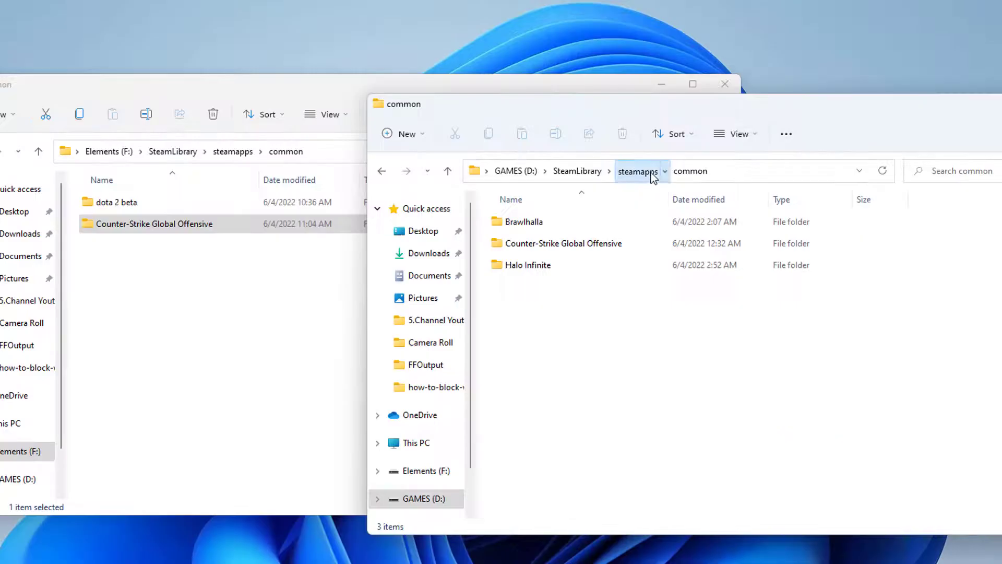
# - Return to steamapps on GAMES (D:) and briefly select the four appmanifest files
pyautogui.click(649, 175)
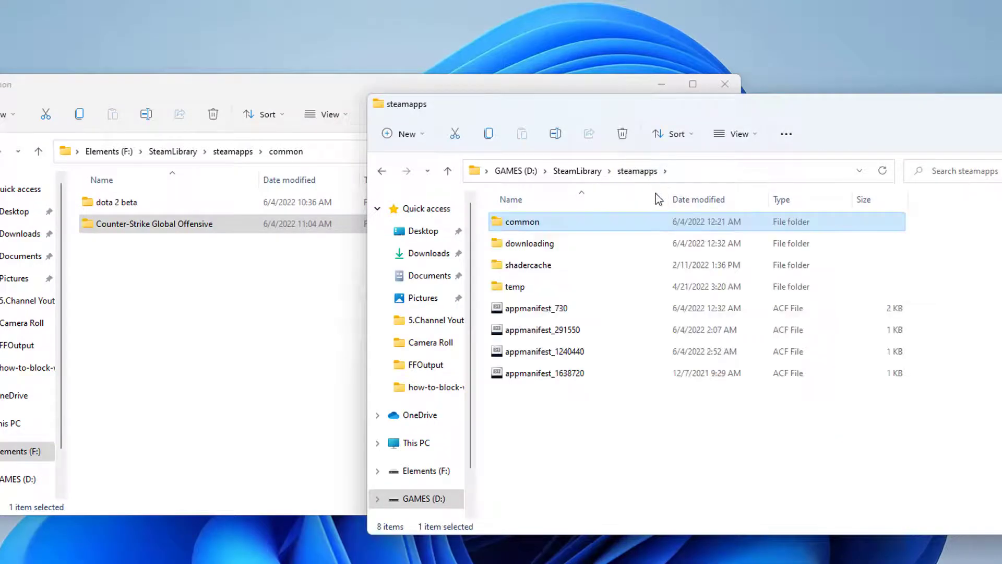
pyautogui.moveTo(579, 405); pyautogui.dragTo(556, 314)
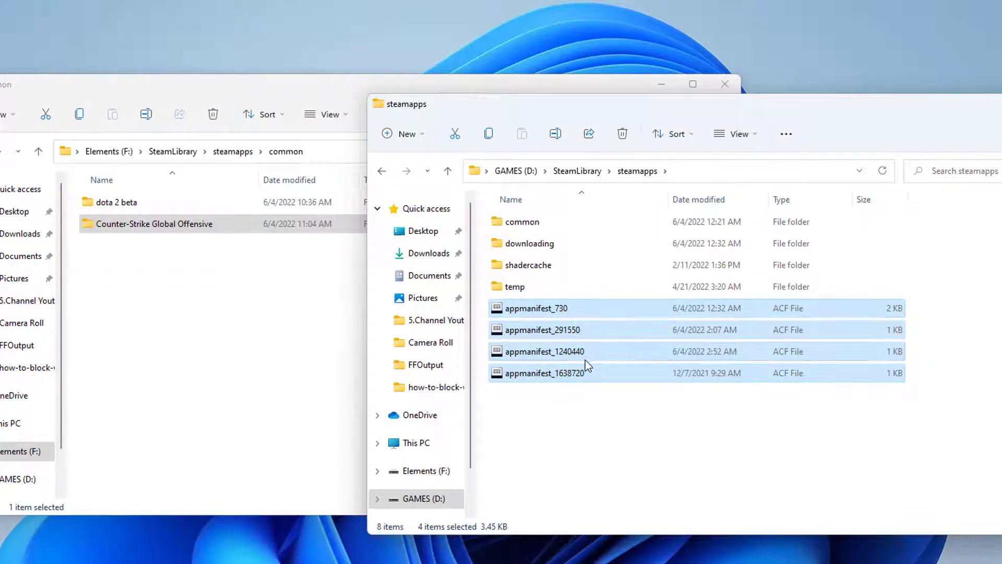
pyautogui.click(587, 392)
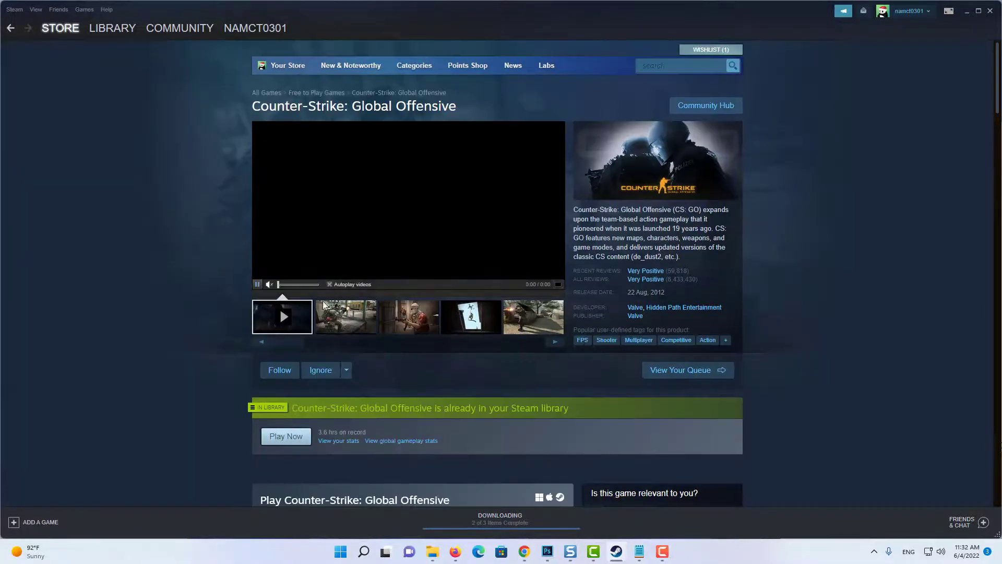
# - Use Copy Page URL on the Counter-Strike: Global Offensive store page
pyautogui.rightClick(221, 193)
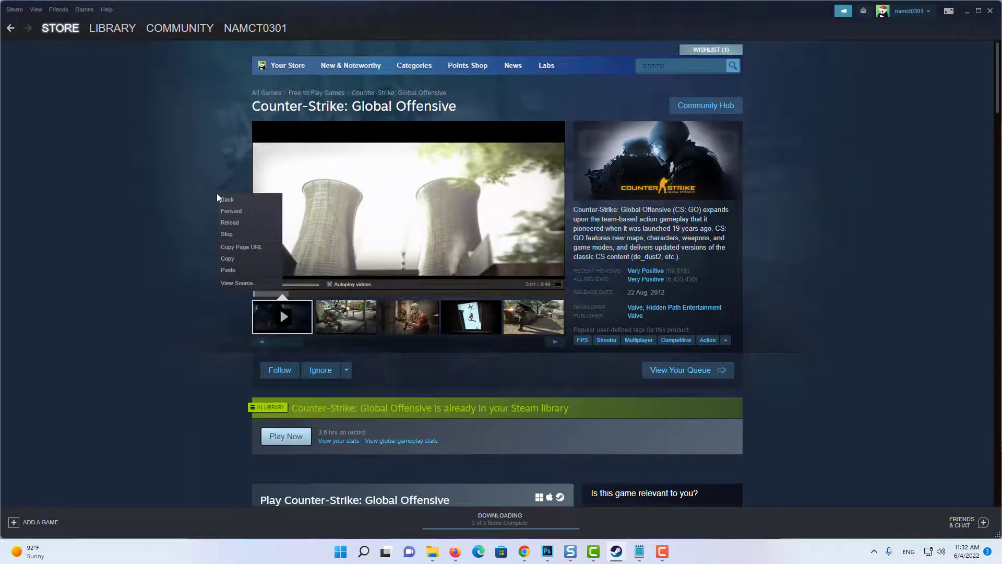
pyautogui.click(242, 247)
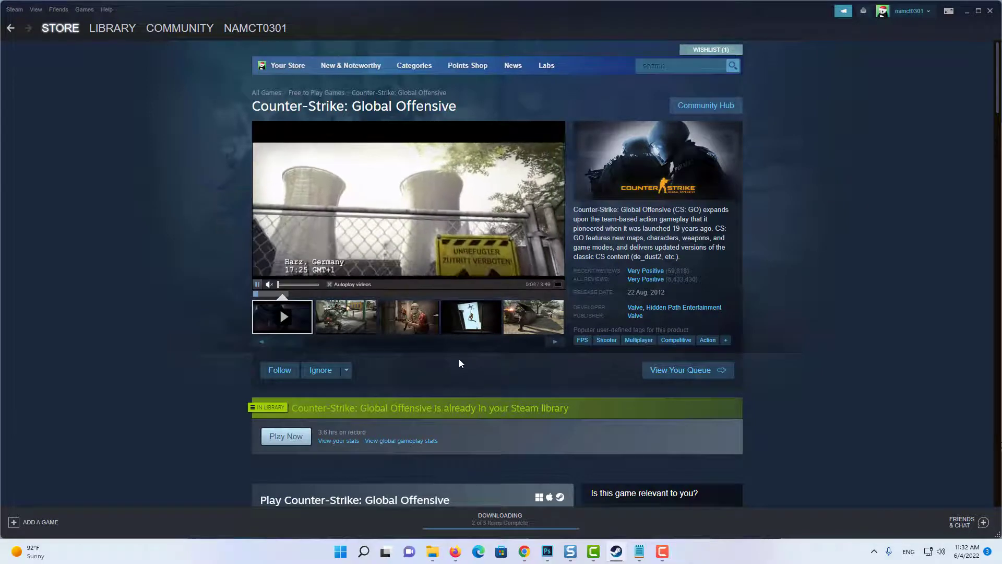
# - Paste the store URL into the Notepad document and select the app ID 730
pyautogui.click(644, 538)
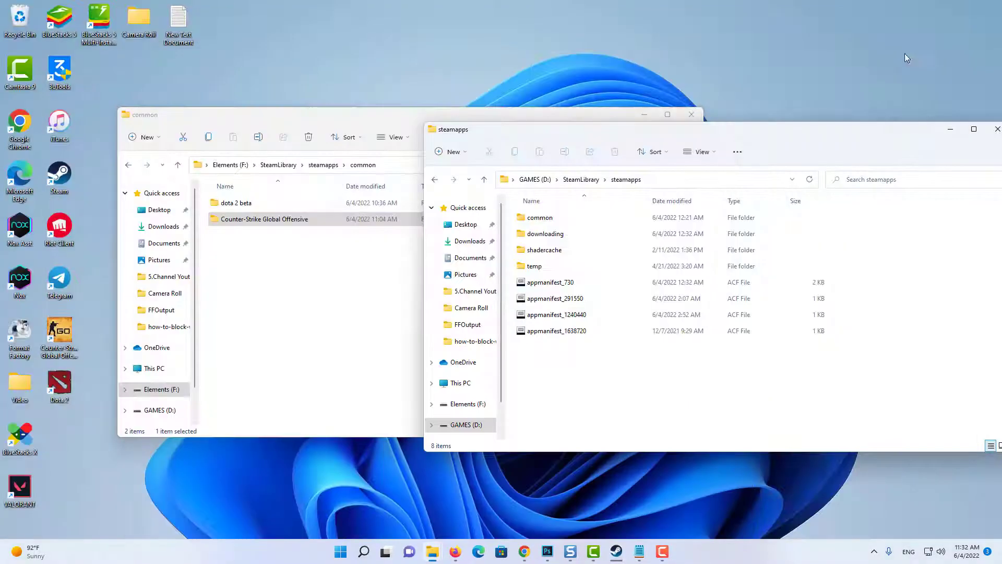
pyautogui.click(639, 551)
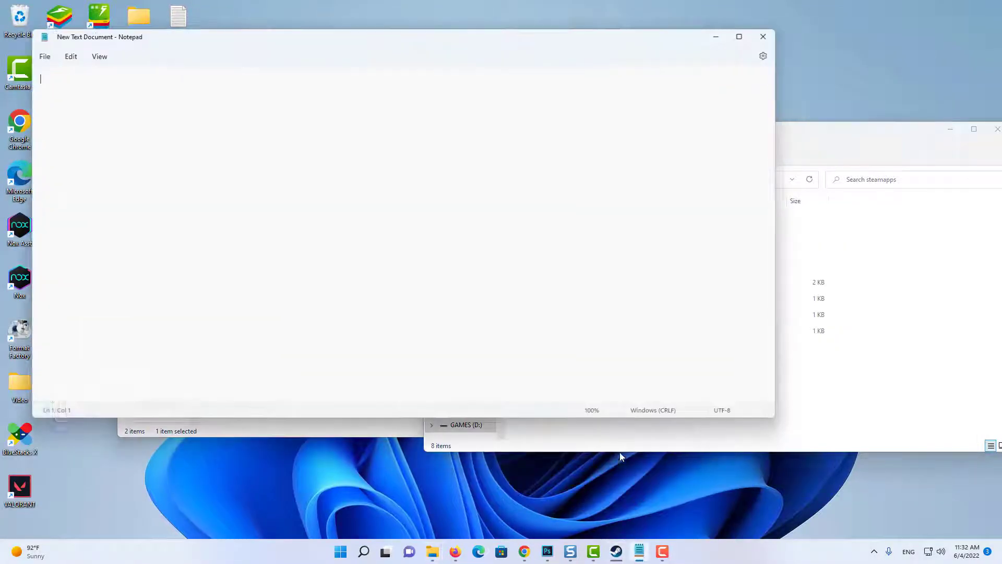
pyautogui.rightClick(228, 137)
pyautogui.click(249, 208)
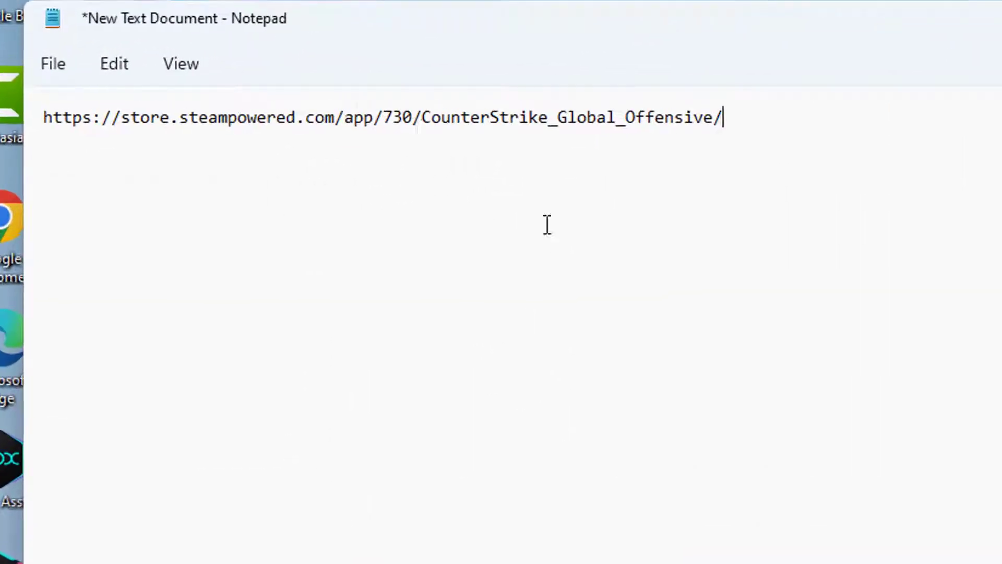
pyautogui.moveTo(386, 117); pyautogui.dragTo(416, 118)
pyautogui.click(399, 117)
pyautogui.doubleClick(400, 117)
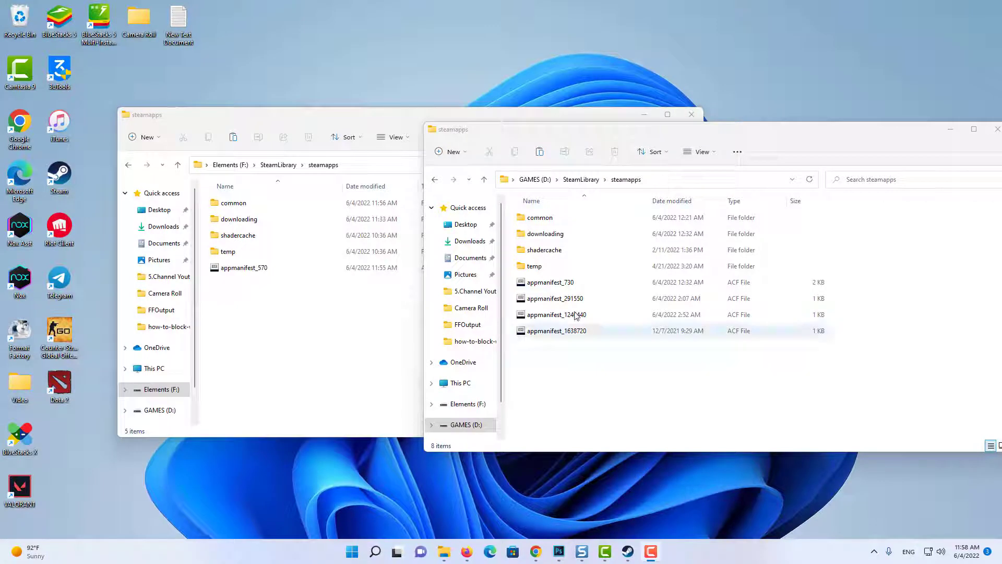
# - Copy appmanifest_730 from the steamapps folder on GAMES (D:)
pyautogui.click(560, 284)
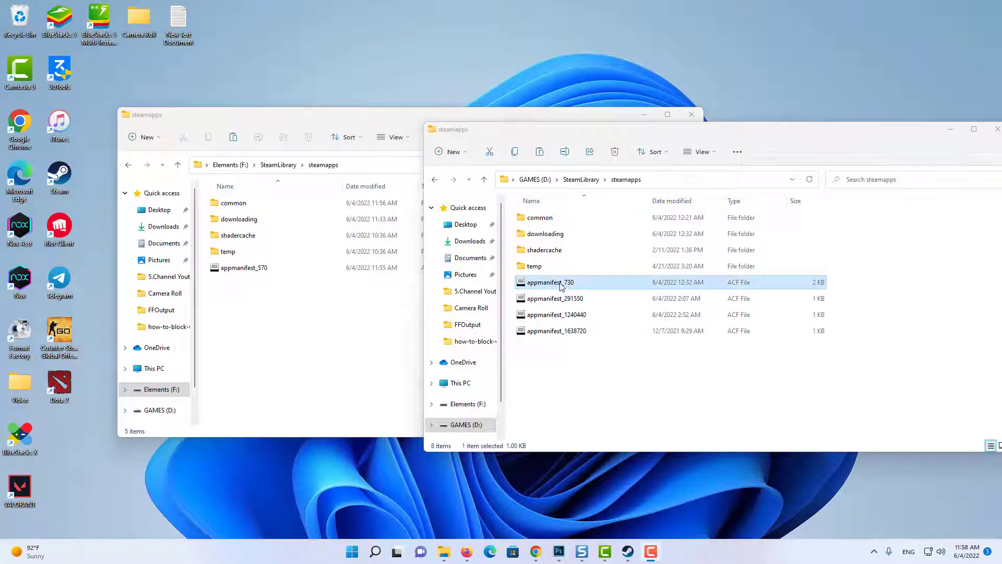
pyautogui.rightClick(560, 283)
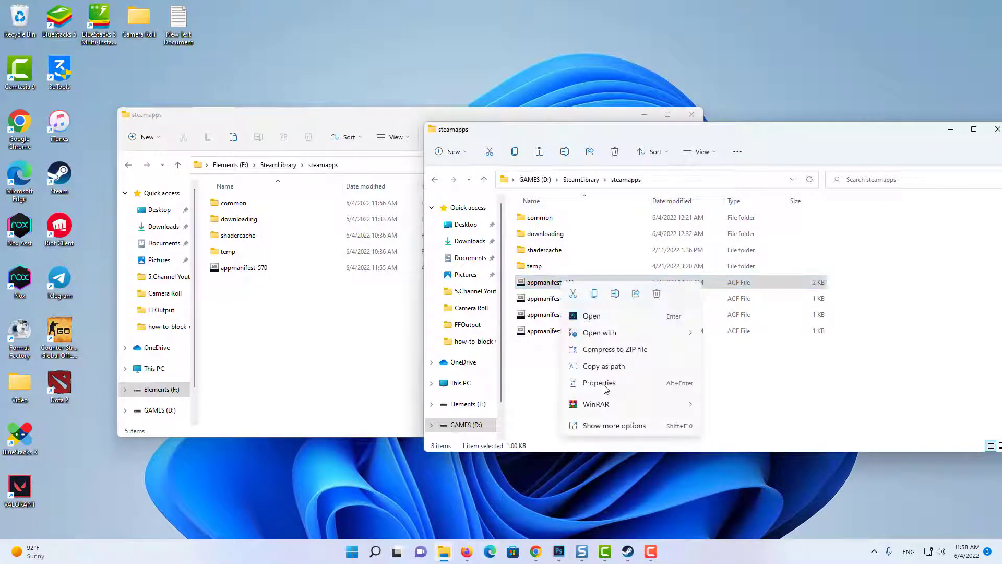
pyautogui.click(606, 423)
pyautogui.click(642, 356)
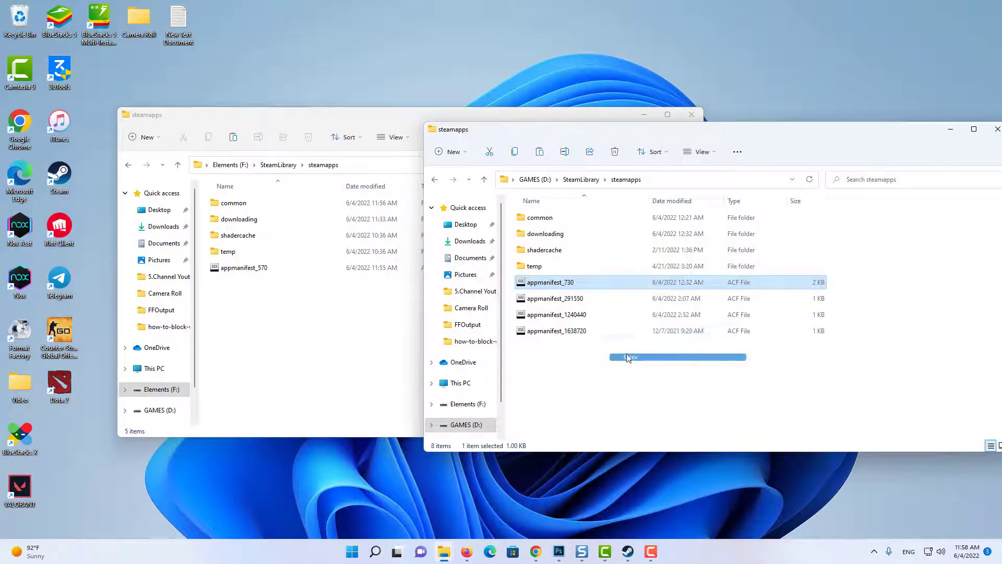
# - Paste appmanifest_730 into the Elements (F:) steamapps folder
pyautogui.click(288, 305)
pyautogui.rightClick(274, 300)
pyautogui.click(327, 463)
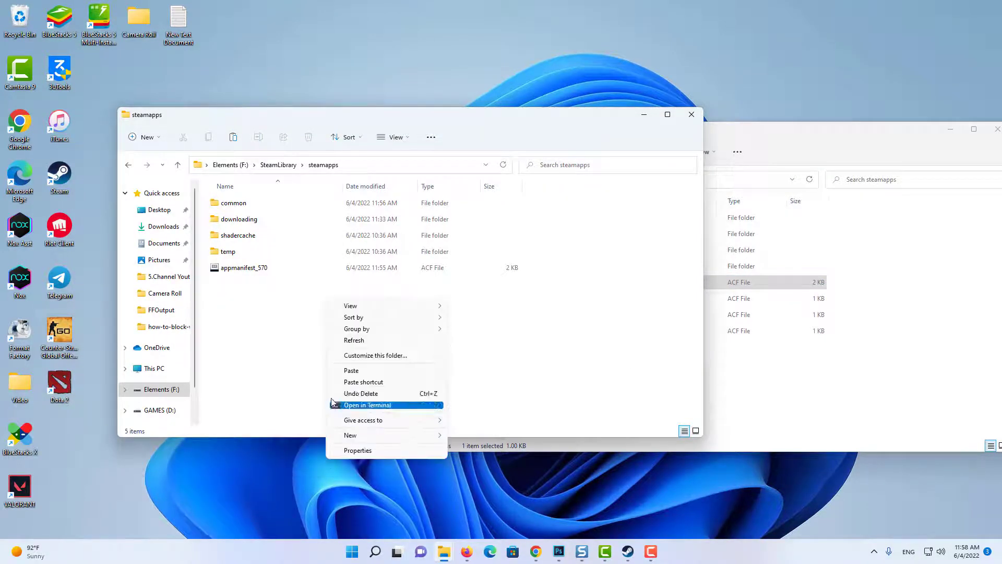
pyautogui.click(357, 371)
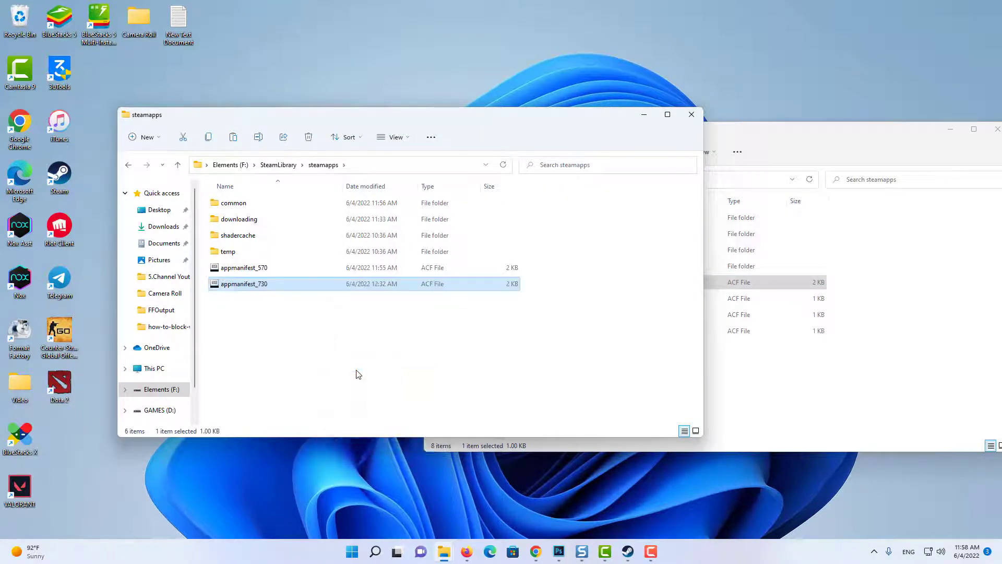
pyautogui.click(357, 372)
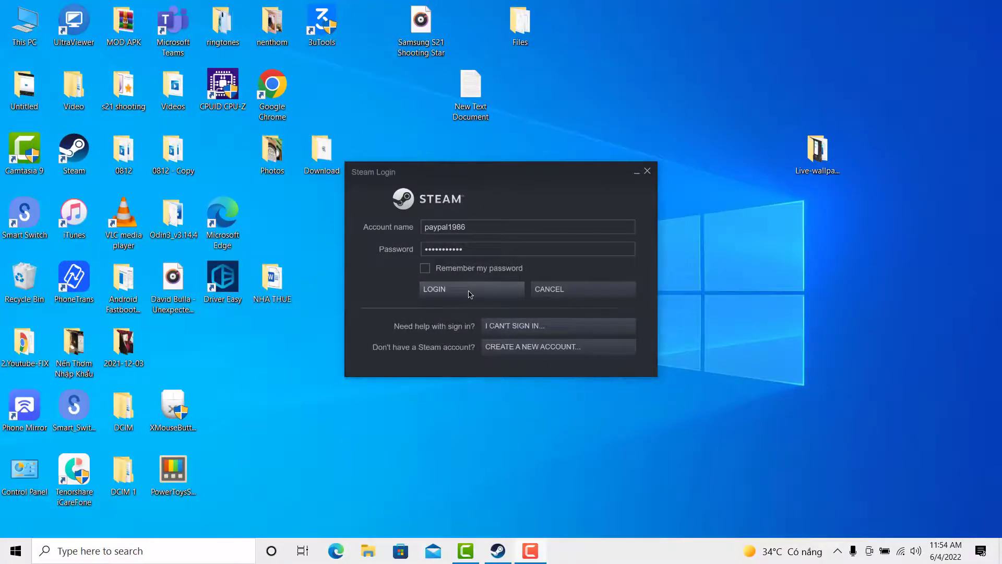
# - Log in, open Counter-Strike: Global Offensive in the Library, and check its Stream dropdown
pyautogui.click(468, 293)
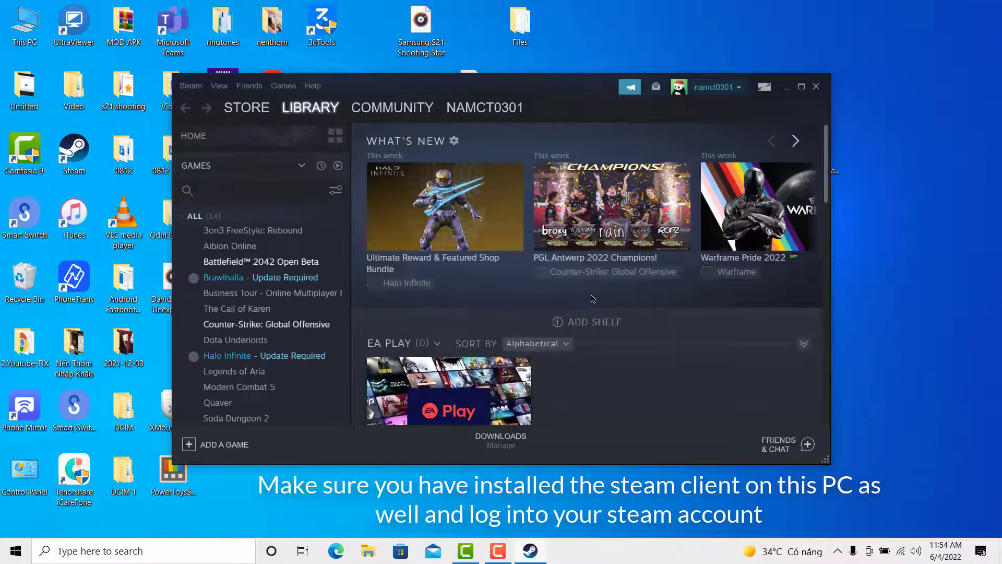
pyautogui.click(266, 325)
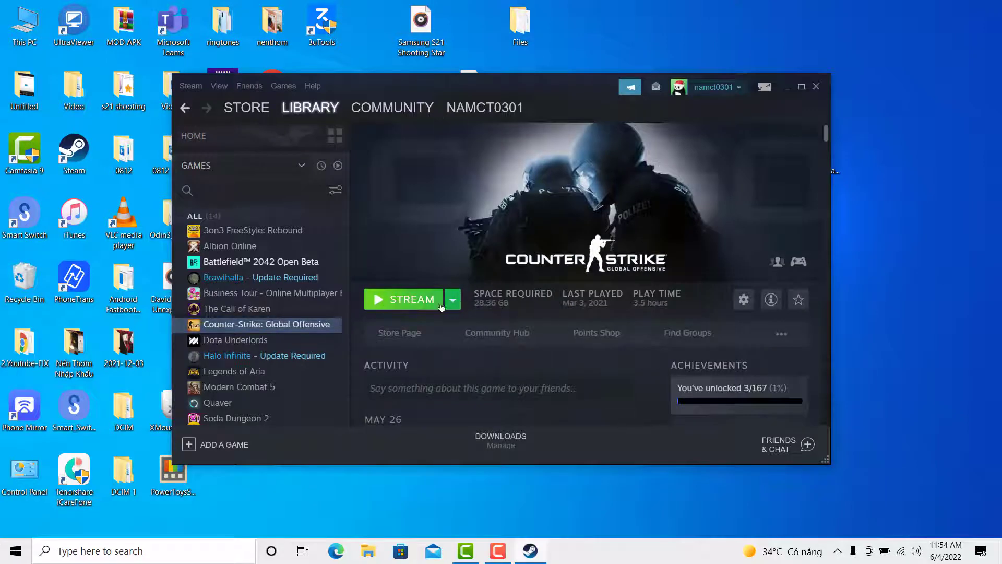
pyautogui.click(453, 301)
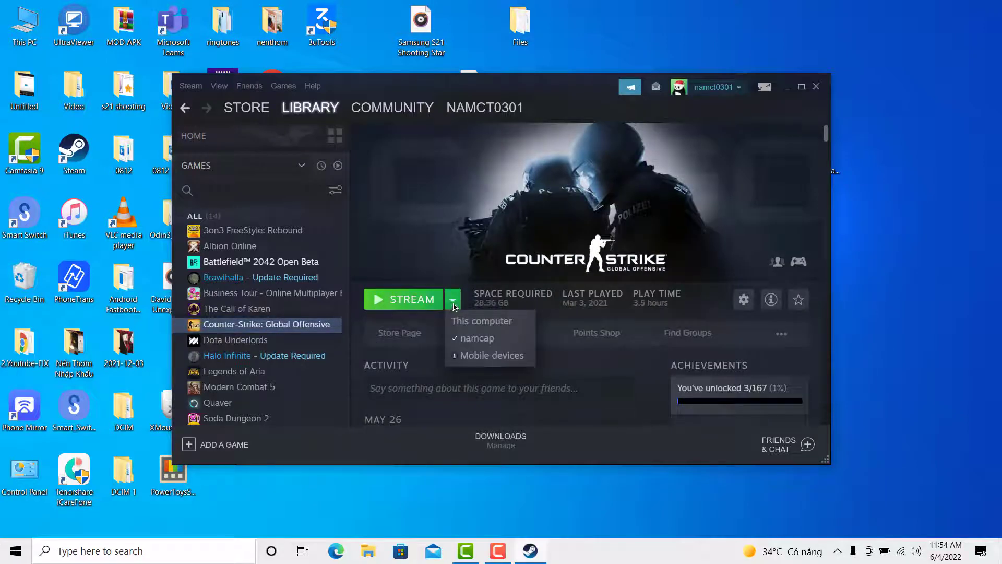
pyautogui.click(453, 303)
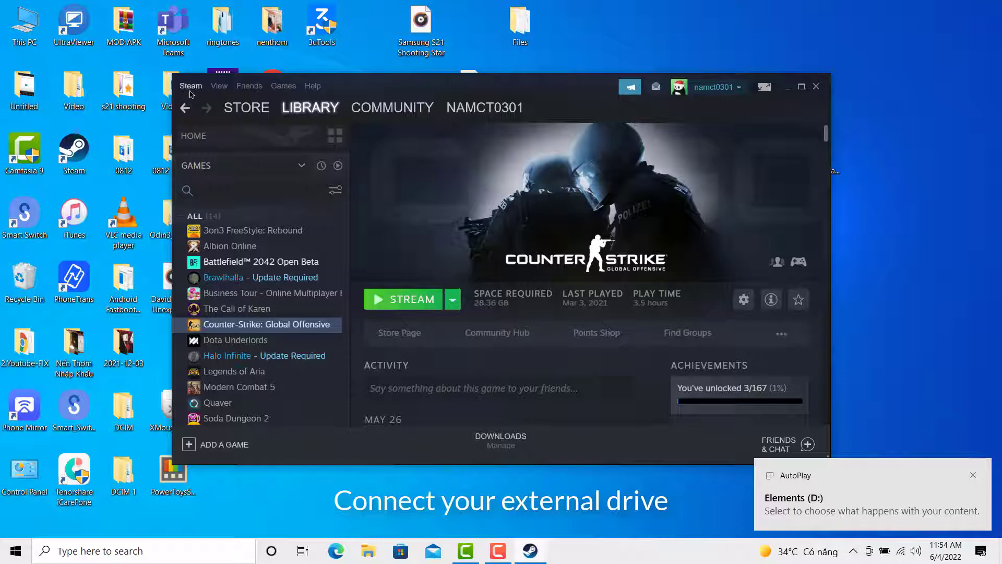
# - Add the Elements (D:) drive as a new Steam library folder
pyautogui.click(191, 85)
pyautogui.click(197, 166)
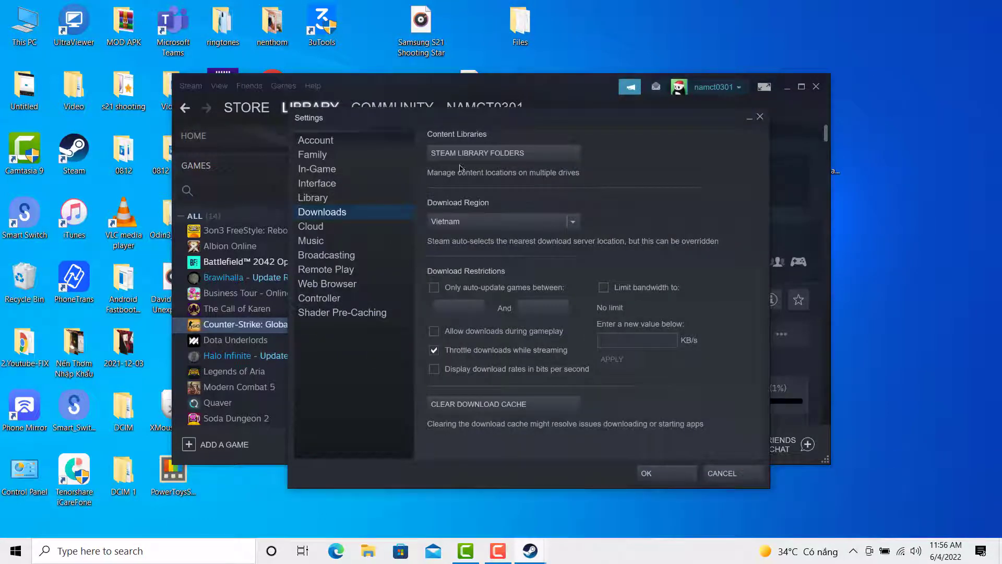
pyautogui.click(511, 159)
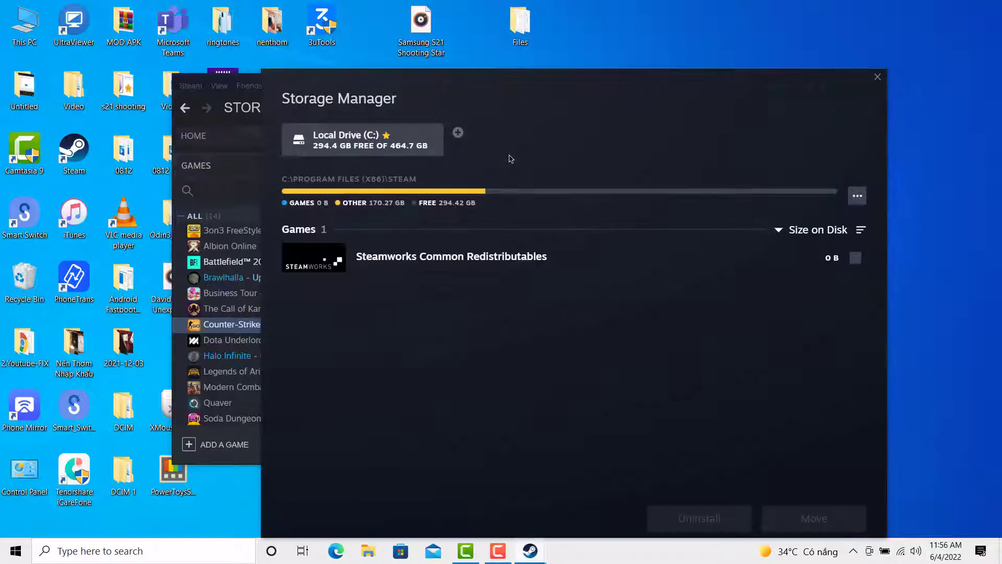
pyautogui.click(465, 137)
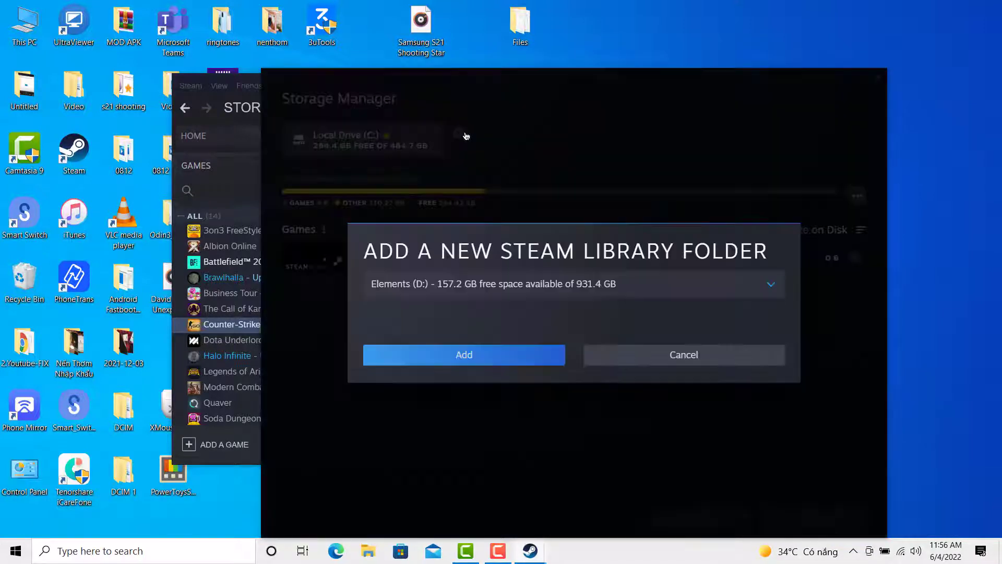
pyautogui.click(506, 286)
pyautogui.click(454, 320)
pyautogui.click(464, 354)
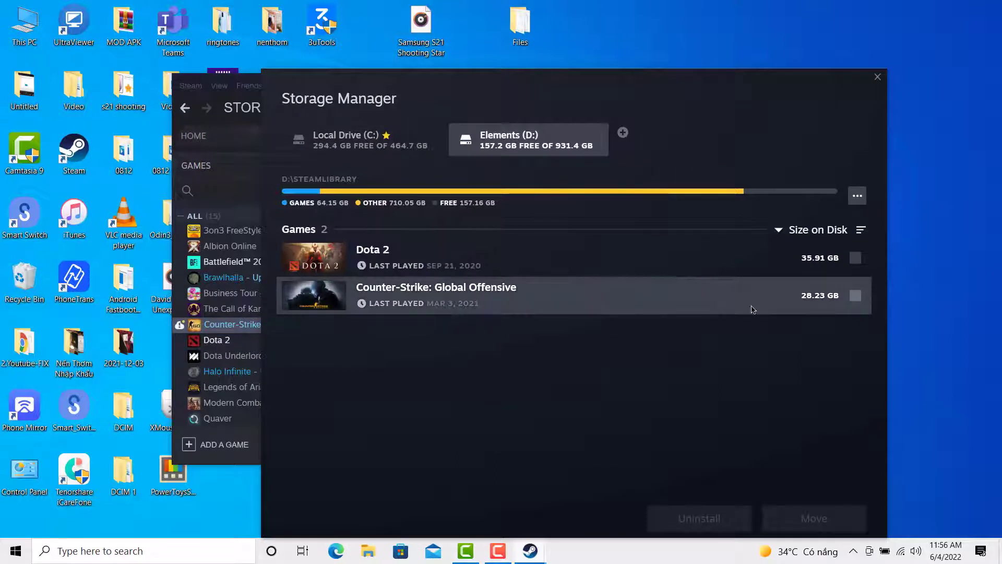
# - Make Elements (D:) the default library and close the Storage Manager
pyautogui.click(857, 195)
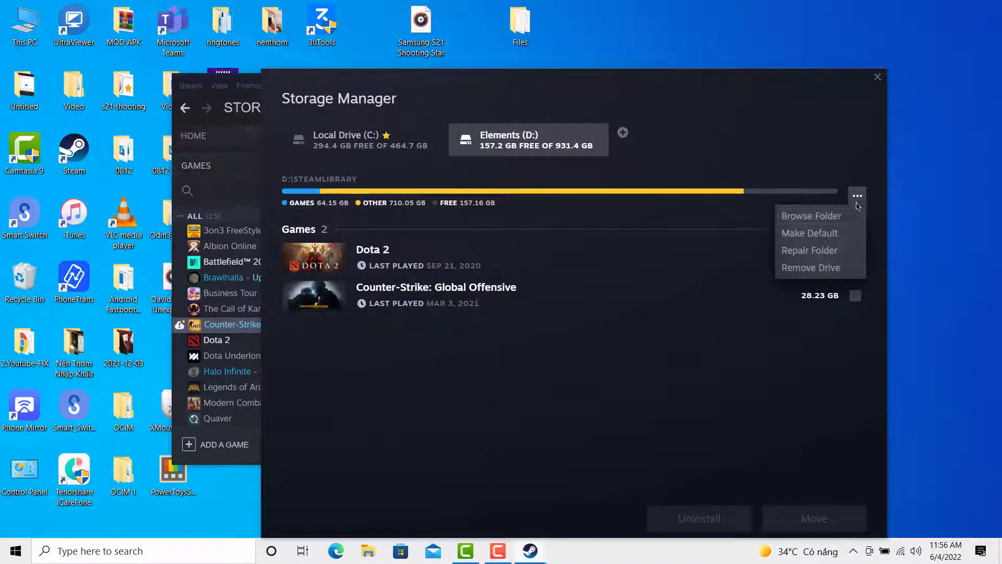
pyautogui.click(810, 232)
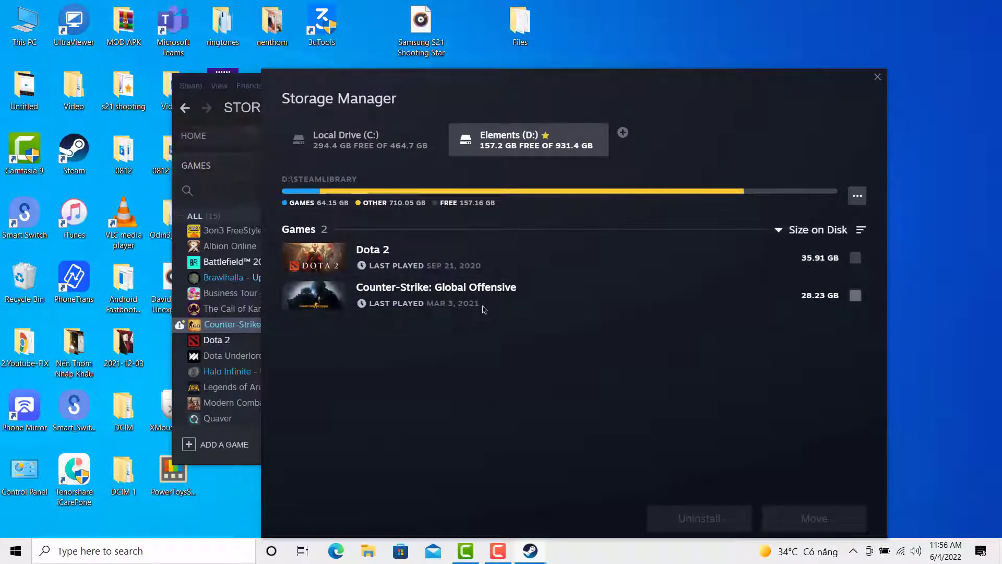
pyautogui.click(878, 76)
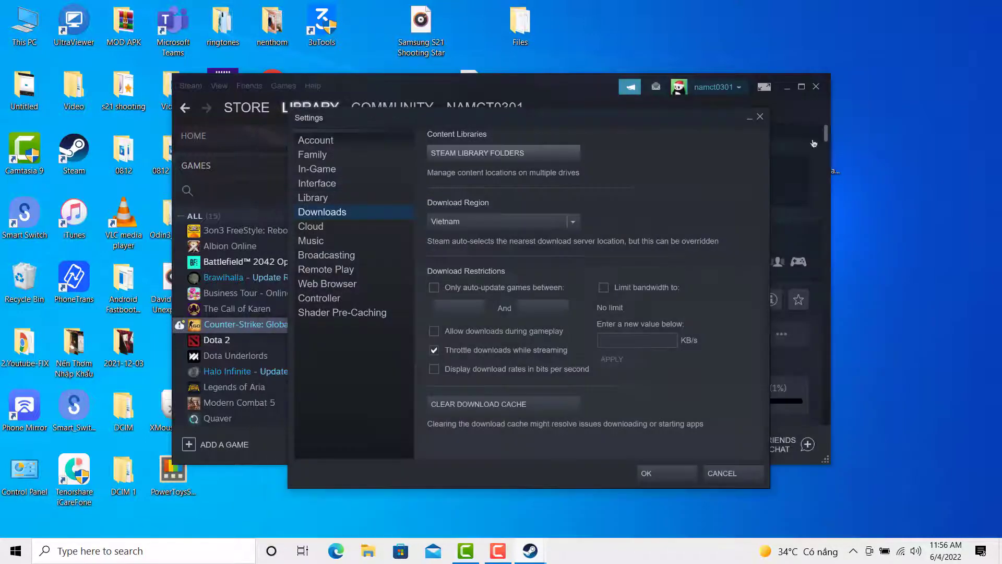
# - Confirm Settings with OK and press Play for Counter-Strike: Global Offensive
pyautogui.click(647, 474)
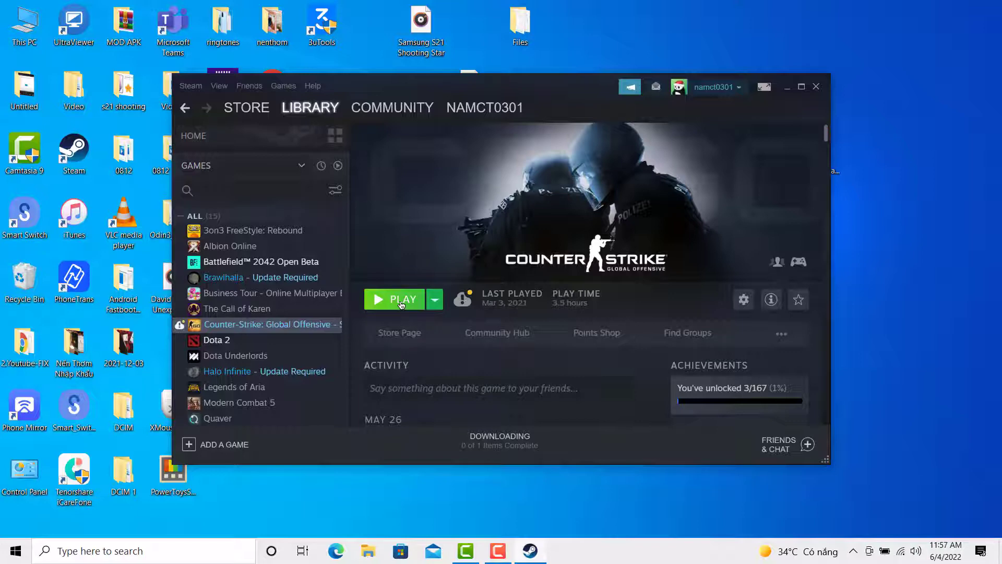
pyautogui.click(400, 300)
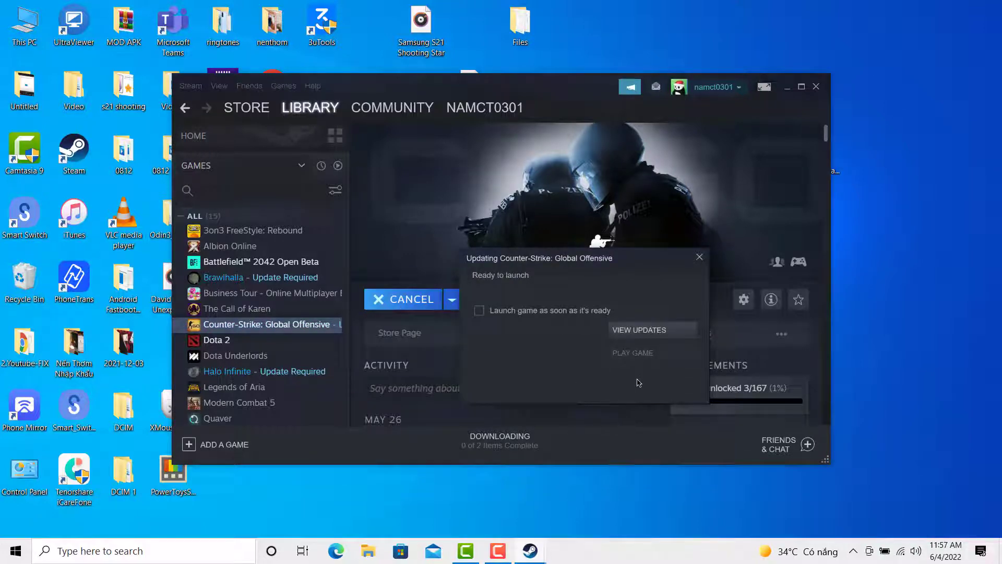